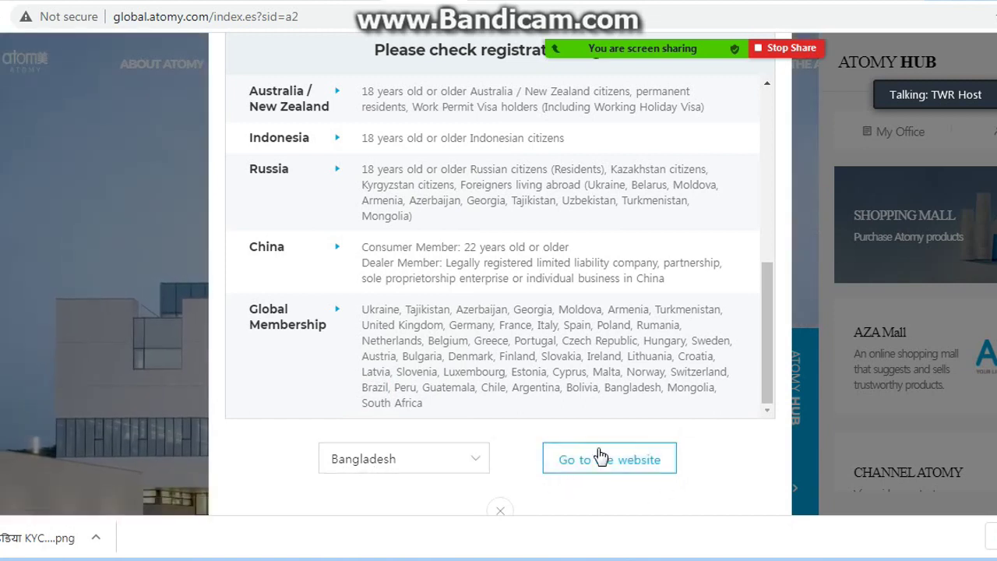
Go to the Bangladesh registration site, review the sponsor guideline and confirm having a sponsor
{"action": "left_click", "coordinate": [611, 462]}
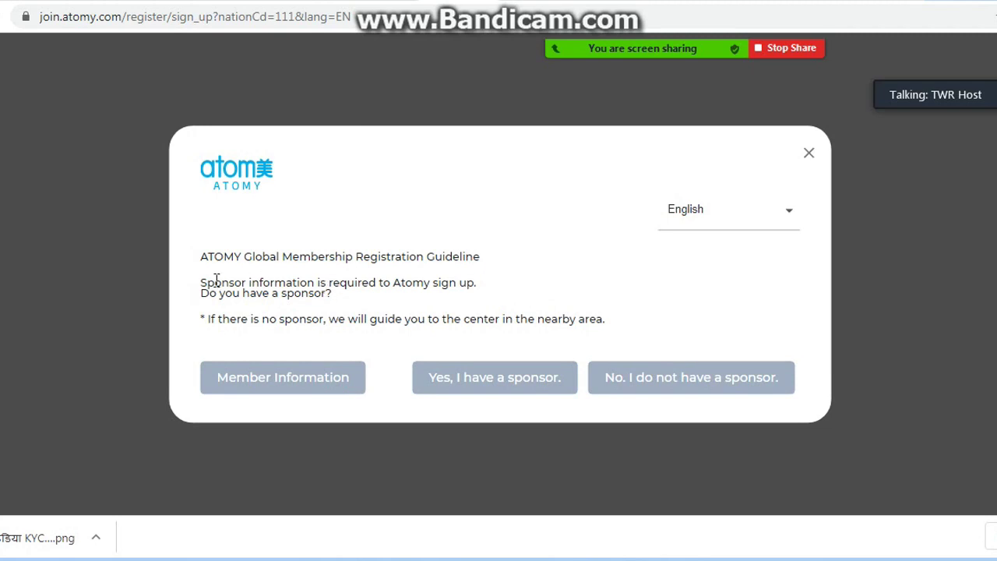
{"action": "left_click_drag", "start_coordinate": [201, 281], "coordinate": [488, 296]}
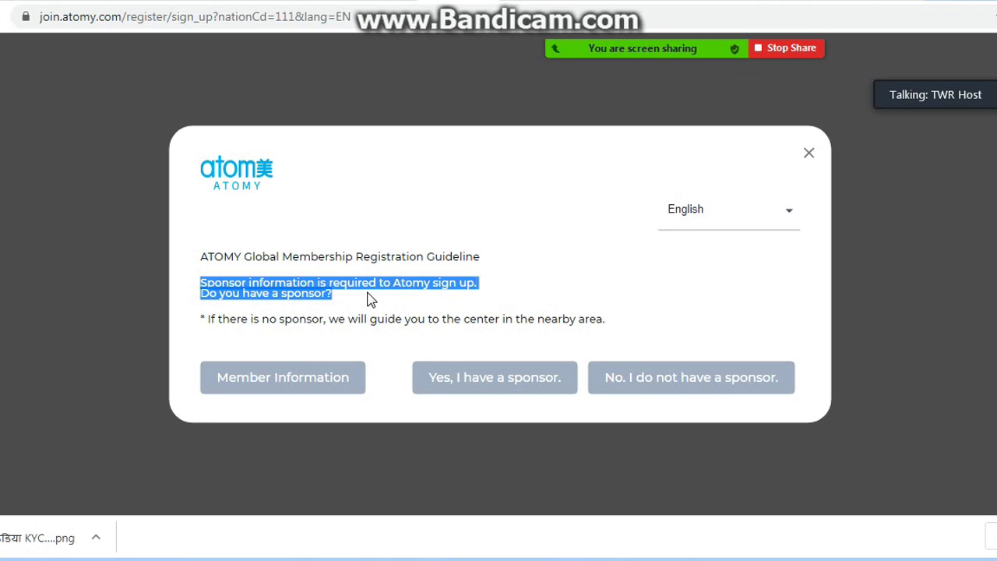
{"action": "left_click_drag", "start_coordinate": [207, 320], "coordinate": [337, 316]}
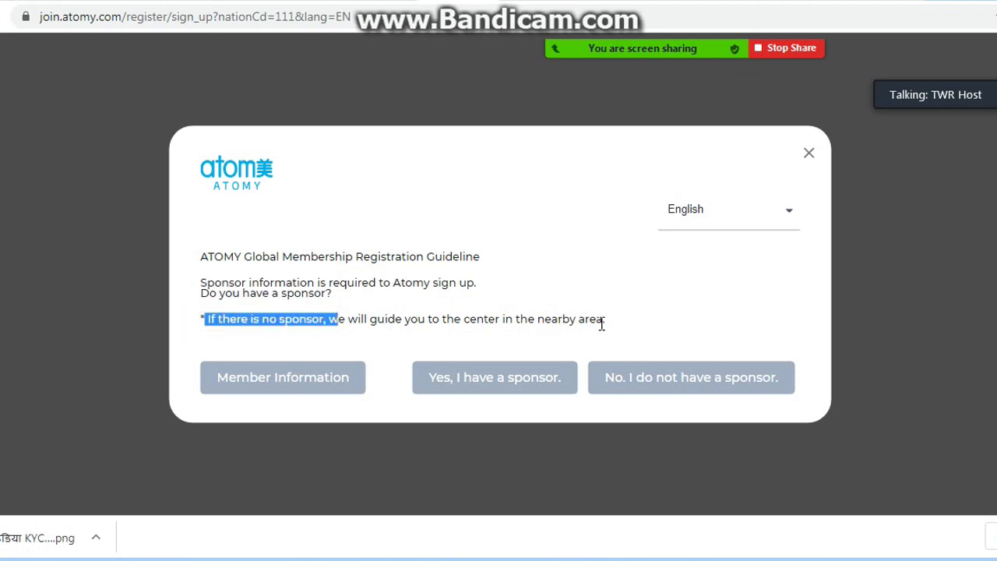
{"action": "left_click_drag", "start_coordinate": [611, 322], "coordinate": [327, 320]}
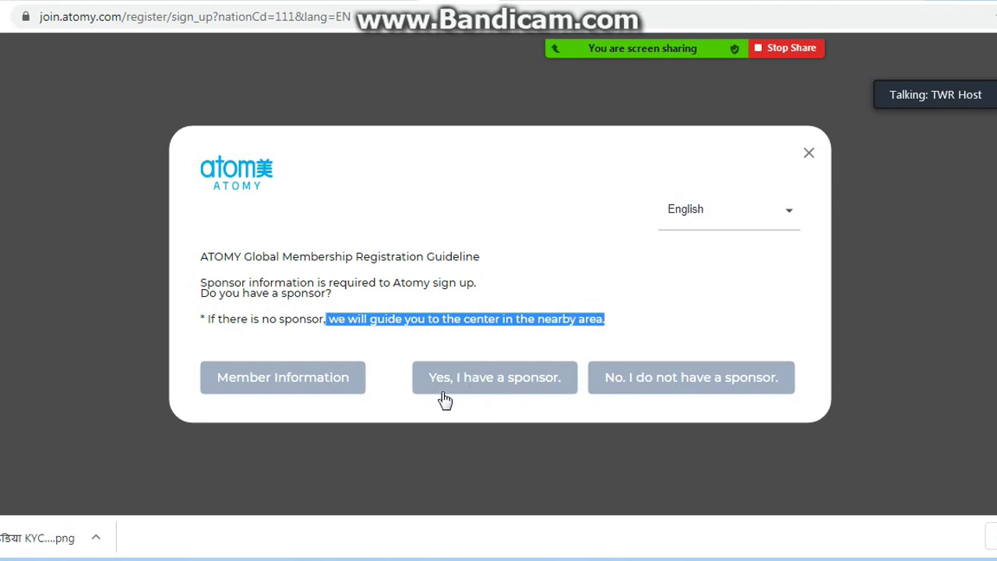
{"action": "left_click", "coordinate": [488, 377]}
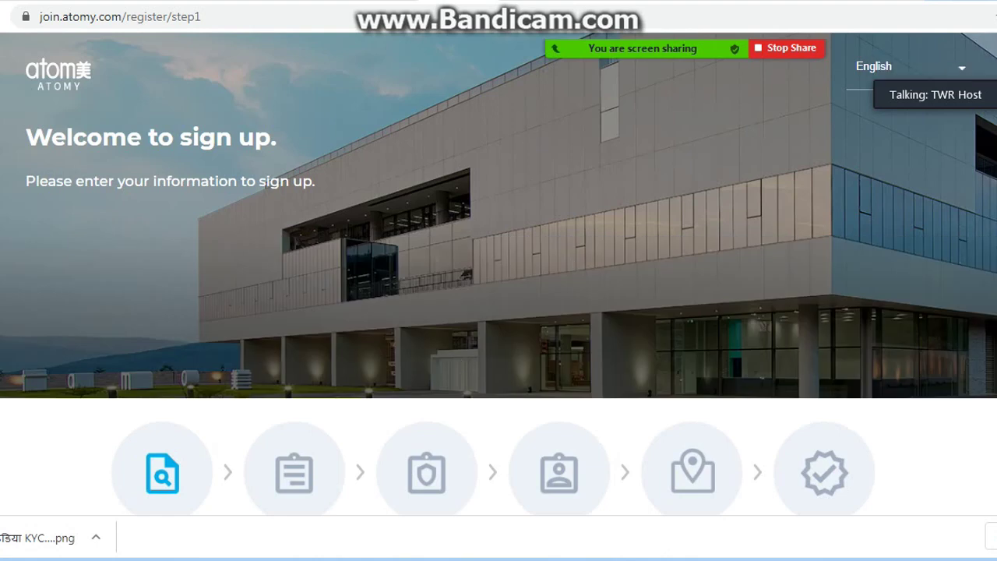
Read through the Membership Guide, tick 'Check all the pre-subscription checks' and proceed to step 2
{"action": "scroll", "coordinate": [498, 273], "scroll_direction": "down", "scroll_amount": 2}
{"action": "scroll", "coordinate": [499, 311], "scroll_direction": "down", "scroll_amount": 1}
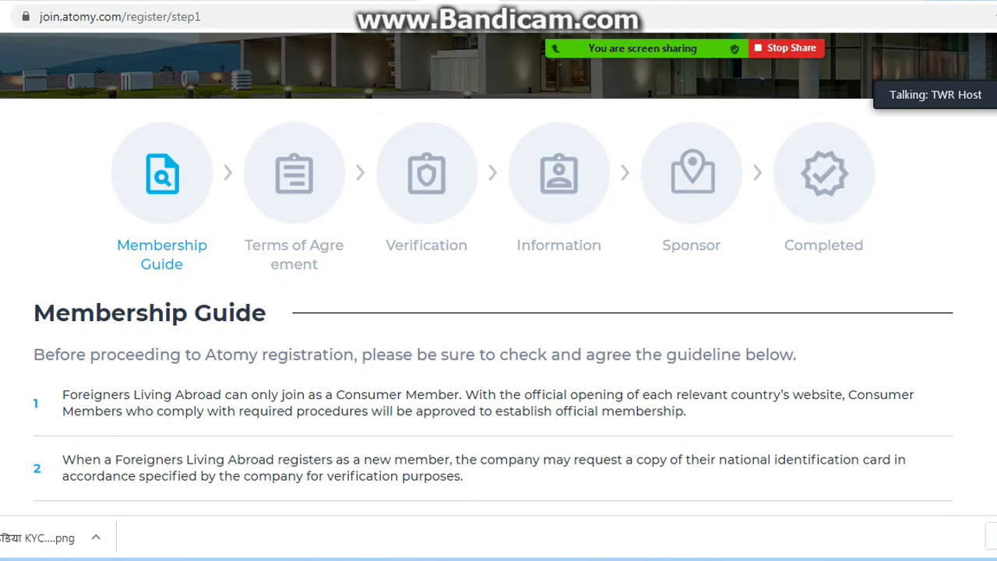
{"action": "scroll", "coordinate": [499, 312], "scroll_direction": "down", "scroll_amount": 2}
{"action": "scroll", "coordinate": [547, 79], "scroll_direction": "down", "scroll_amount": 1}
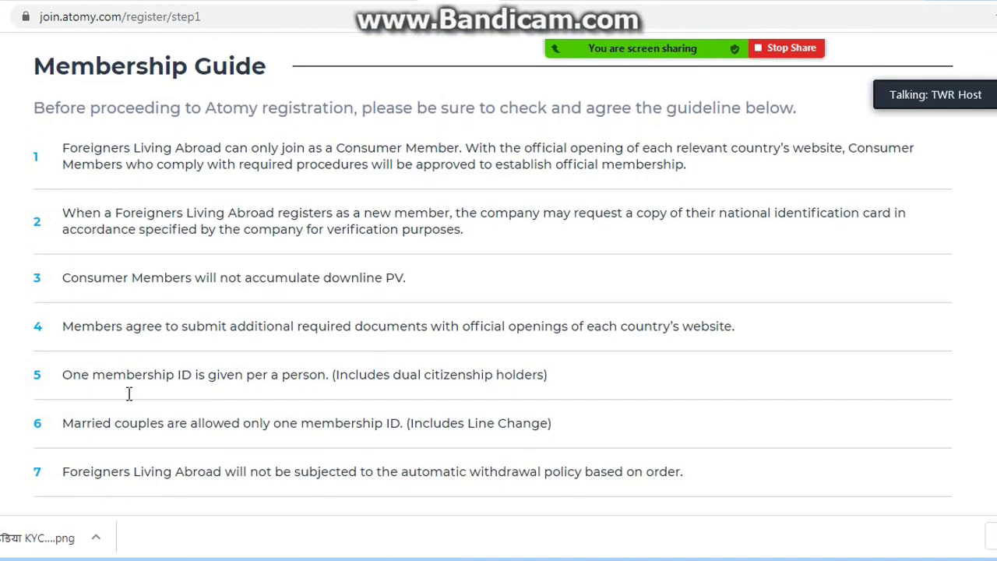
{"action": "scroll", "coordinate": [325, 319], "scroll_direction": "down", "scroll_amount": 7}
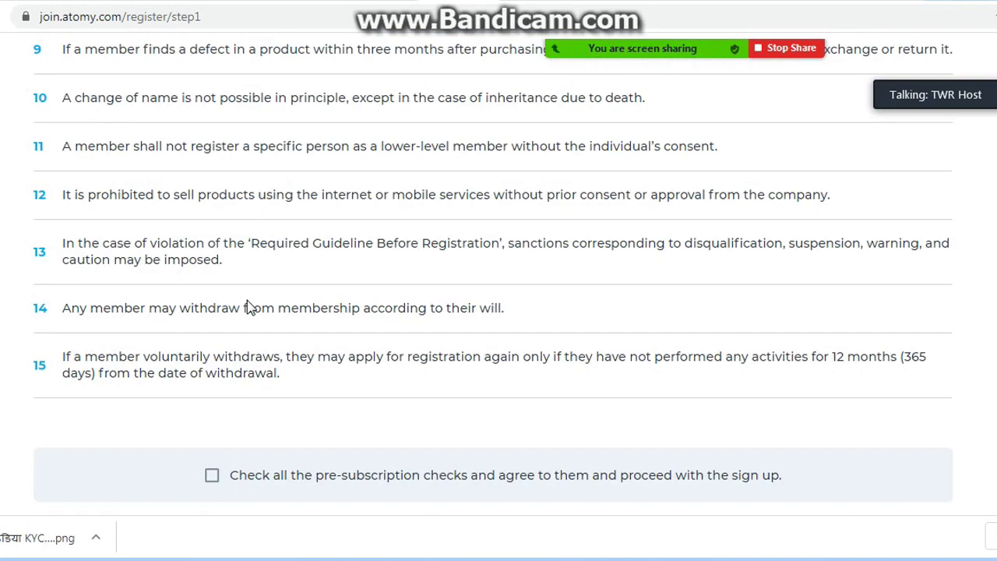
{"action": "left_click", "coordinate": [218, 220]}
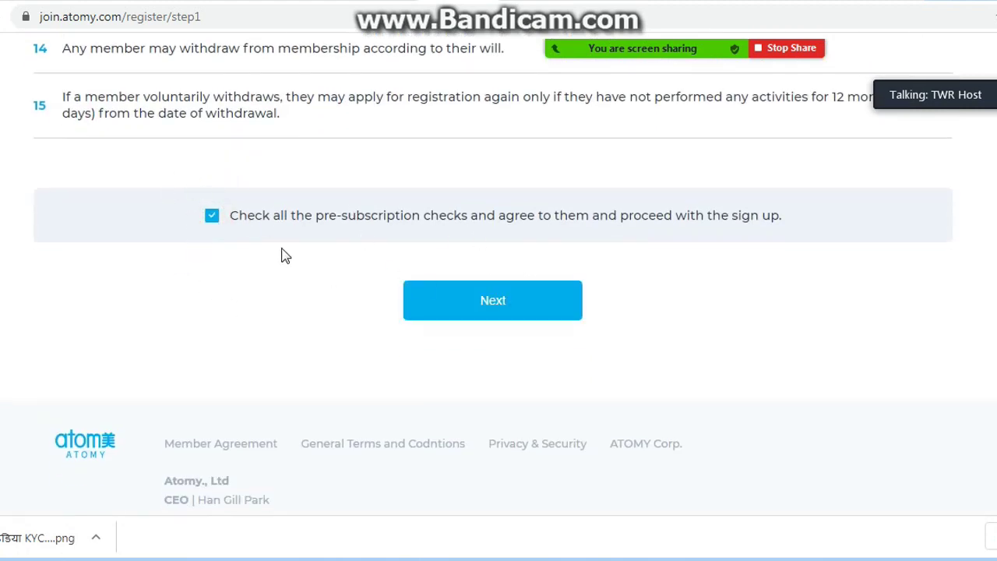
{"action": "left_click", "coordinate": [485, 303]}
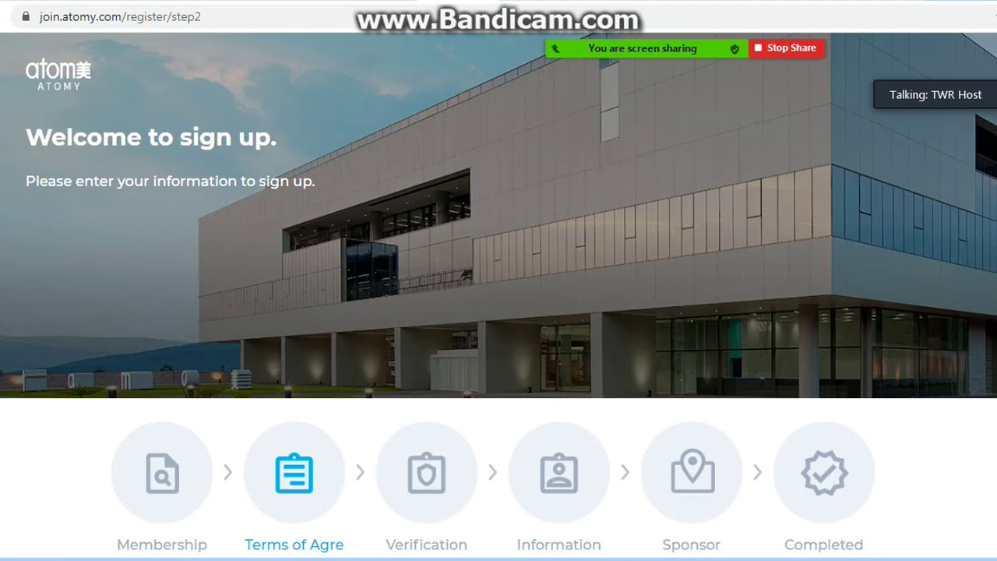
Read the terms and accept the Member Agreement
{"action": "scroll", "coordinate": [498, 296], "scroll_direction": "down", "scroll_amount": 3}
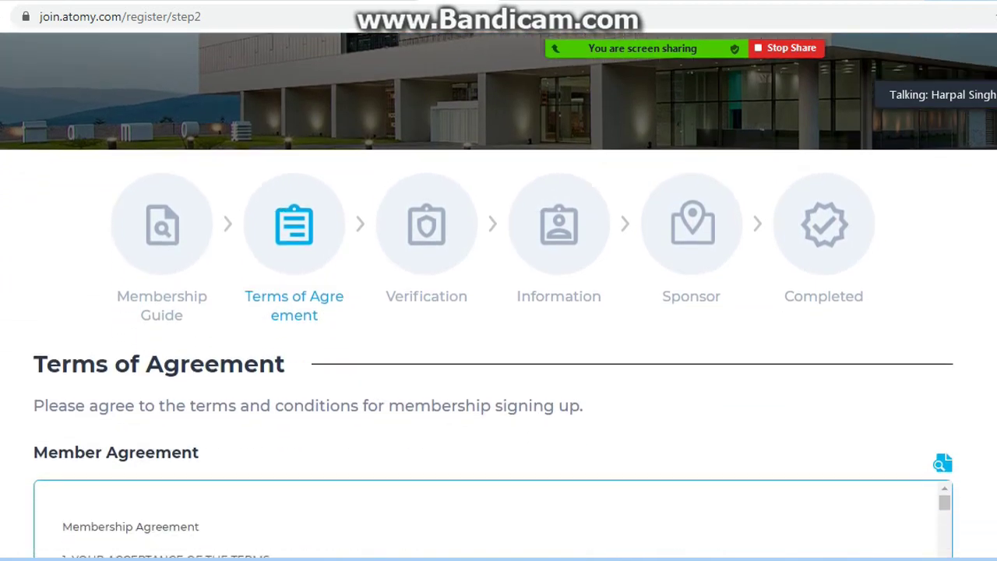
{"action": "scroll", "coordinate": [499, 296], "scroll_direction": "down", "scroll_amount": 1}
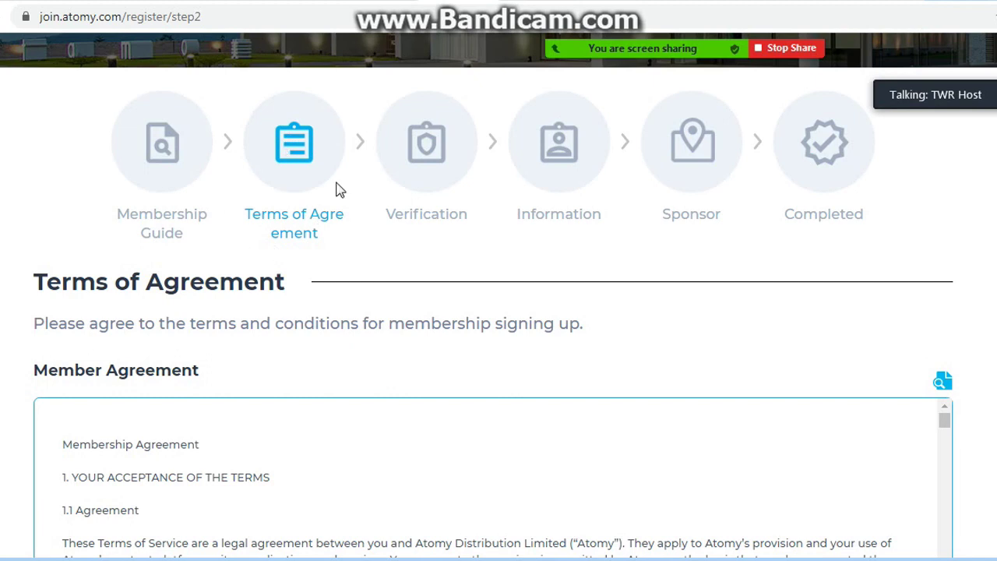
{"action": "scroll", "coordinate": [109, 377], "scroll_direction": "down", "scroll_amount": 2}
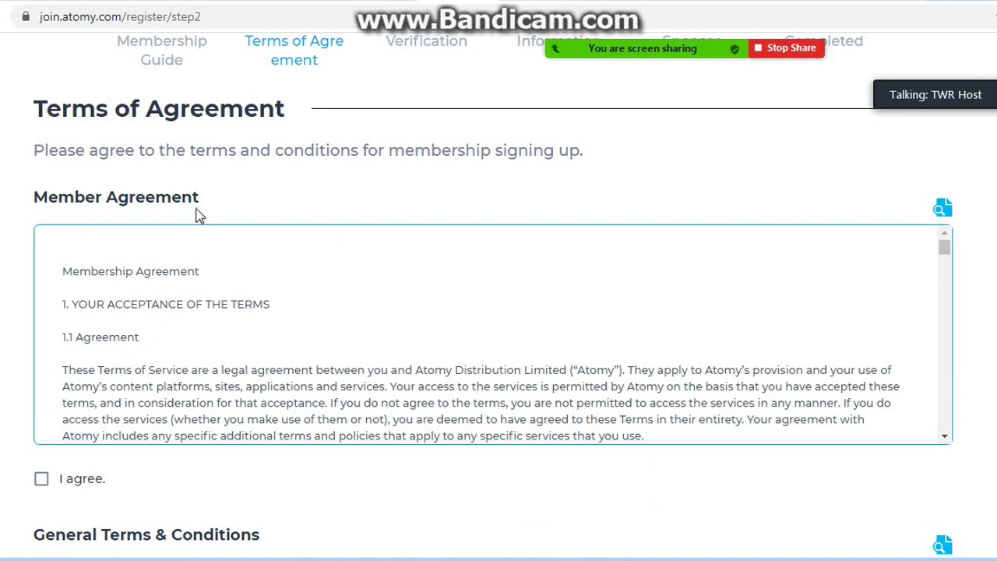
{"action": "scroll", "coordinate": [270, 291], "scroll_direction": "down", "scroll_amount": 6}
{"action": "scroll", "coordinate": [503, 310], "scroll_direction": "down", "scroll_amount": 10}
{"action": "scroll", "coordinate": [234, 309], "scroll_direction": "down", "scroll_amount": 12}
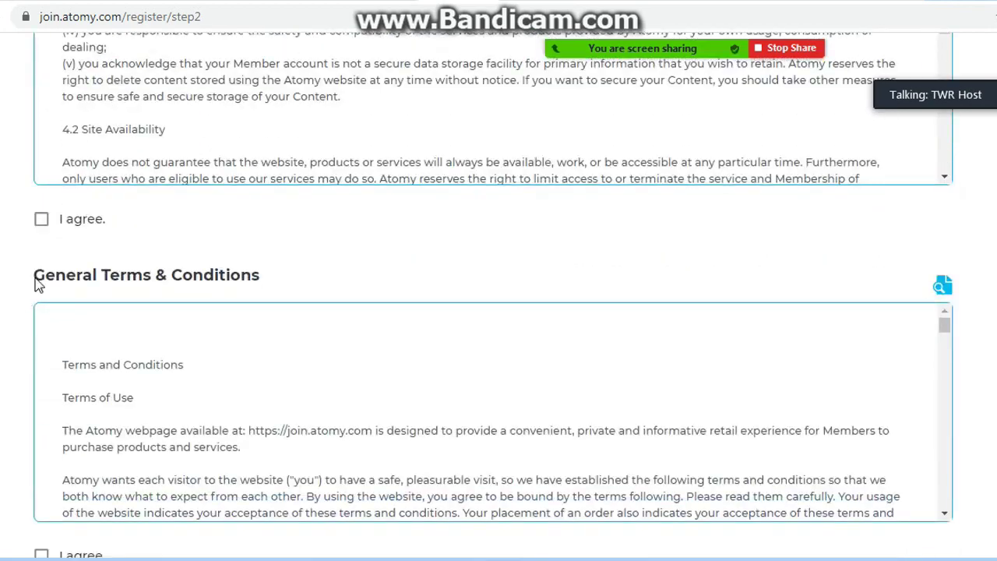
{"action": "left_click", "coordinate": [41, 219]}
Tick 'I agree.' under the General Terms & Conditions
{"action": "scroll", "coordinate": [152, 261], "scroll_direction": "down", "scroll_amount": 2}
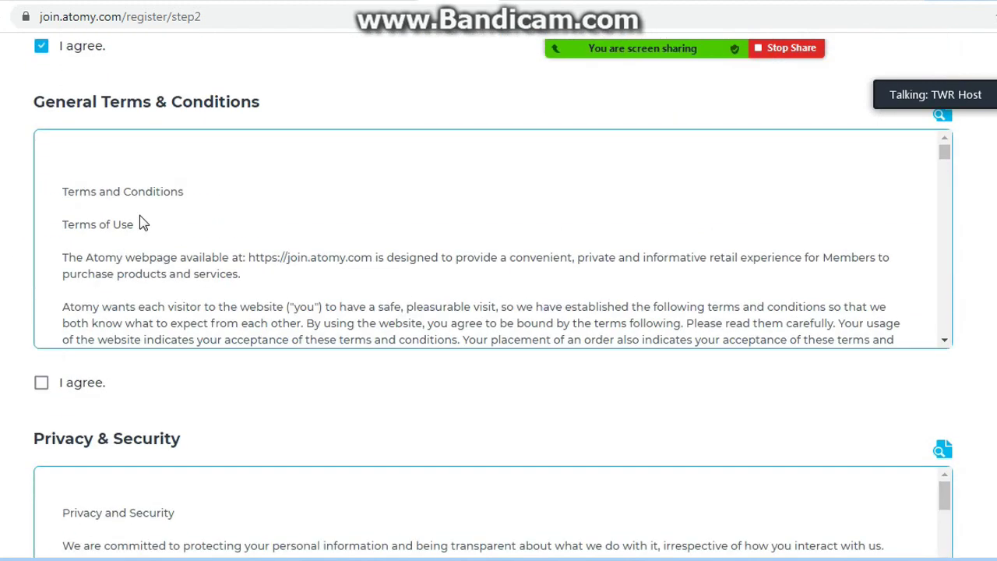
{"action": "scroll", "coordinate": [170, 222], "scroll_direction": "down", "scroll_amount": 15}
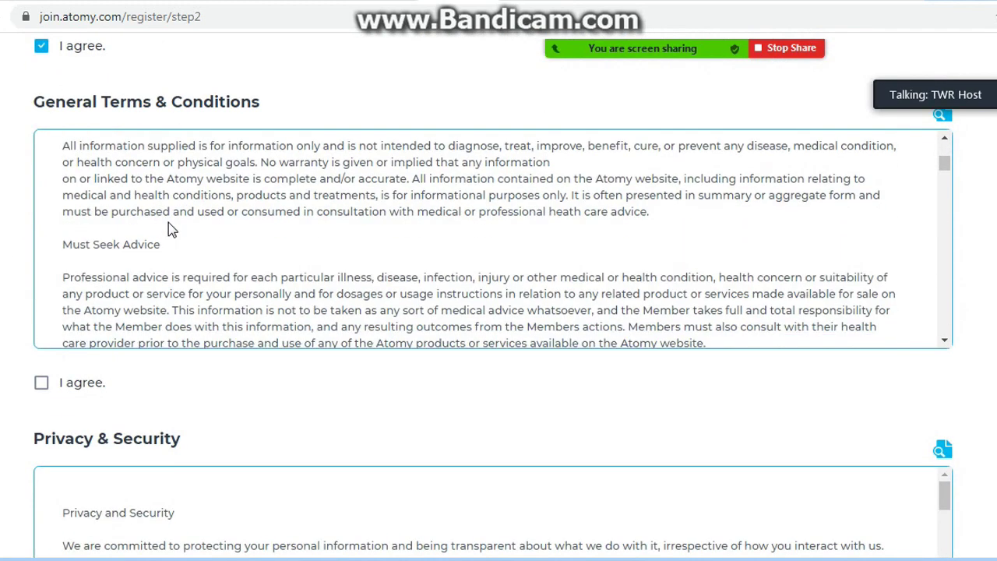
{"action": "scroll", "coordinate": [183, 237], "scroll_direction": "down", "scroll_amount": 10}
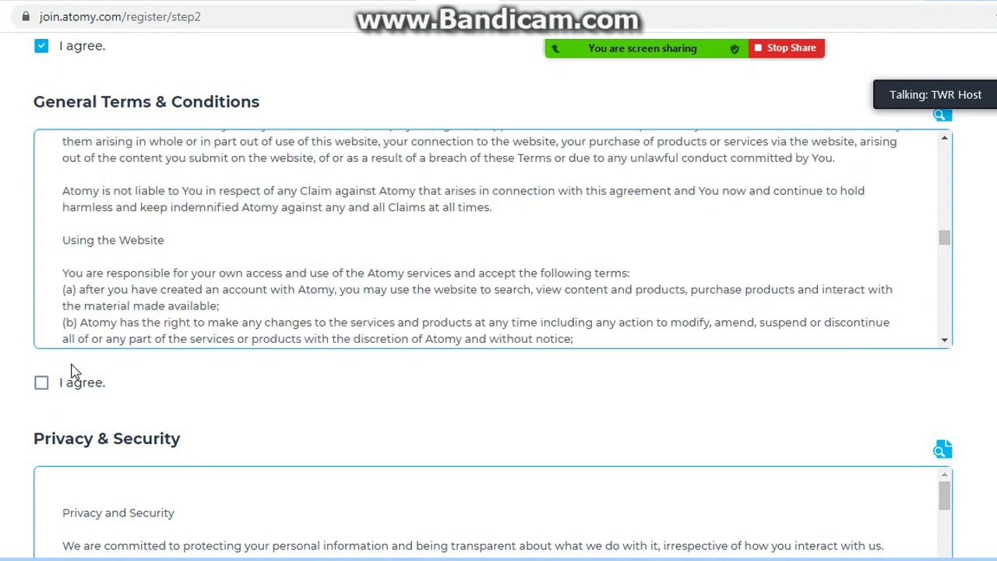
{"action": "left_click", "coordinate": [42, 383]}
Tick 'I agree.' under the Privacy & Security terms
{"action": "scroll", "coordinate": [233, 307], "scroll_direction": "down", "scroll_amount": 5}
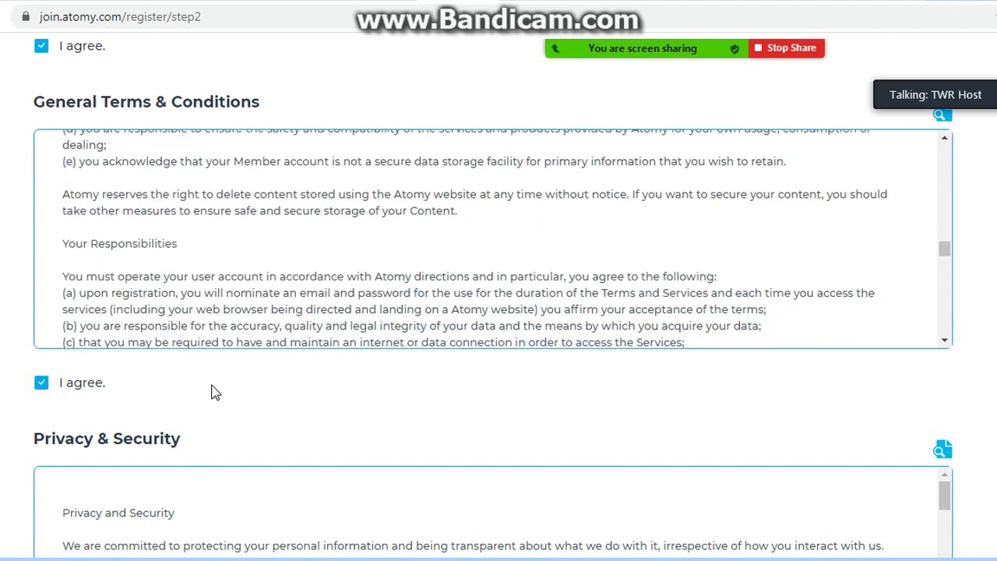
{"action": "scroll", "coordinate": [216, 394], "scroll_direction": "down", "scroll_amount": 3}
{"action": "scroll", "coordinate": [144, 259], "scroll_direction": "down", "scroll_amount": 15}
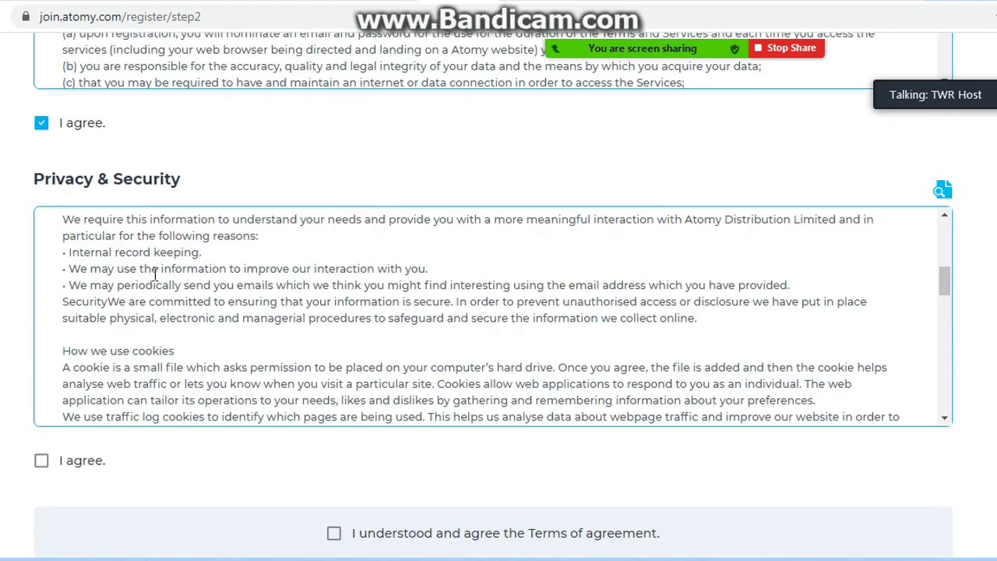
{"action": "left_click", "coordinate": [41, 461]}
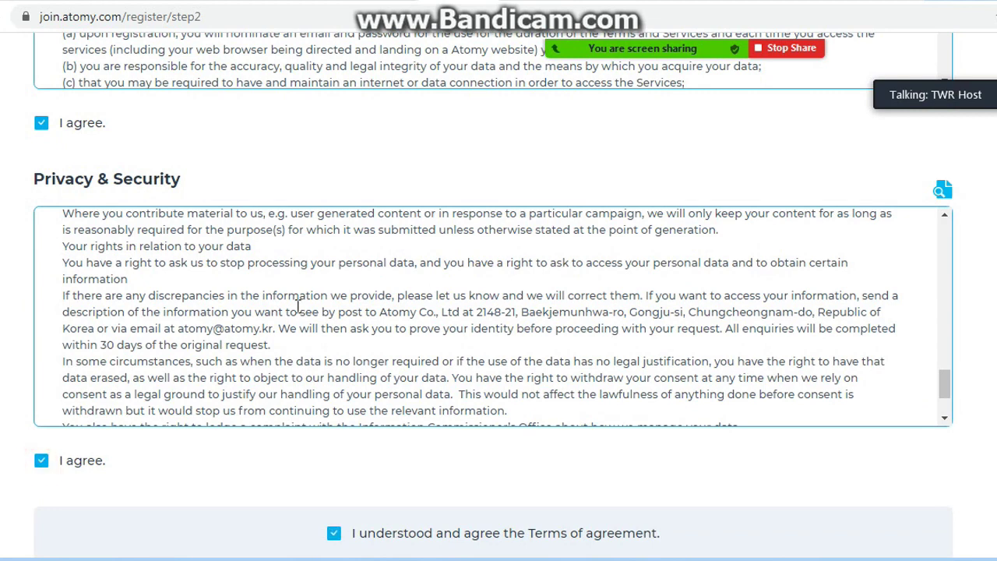
{"action": "scroll", "coordinate": [156, 405], "scroll_direction": "down", "scroll_amount": 5}
{"action": "scroll", "coordinate": [330, 300], "scroll_direction": "down", "scroll_amount": 5}
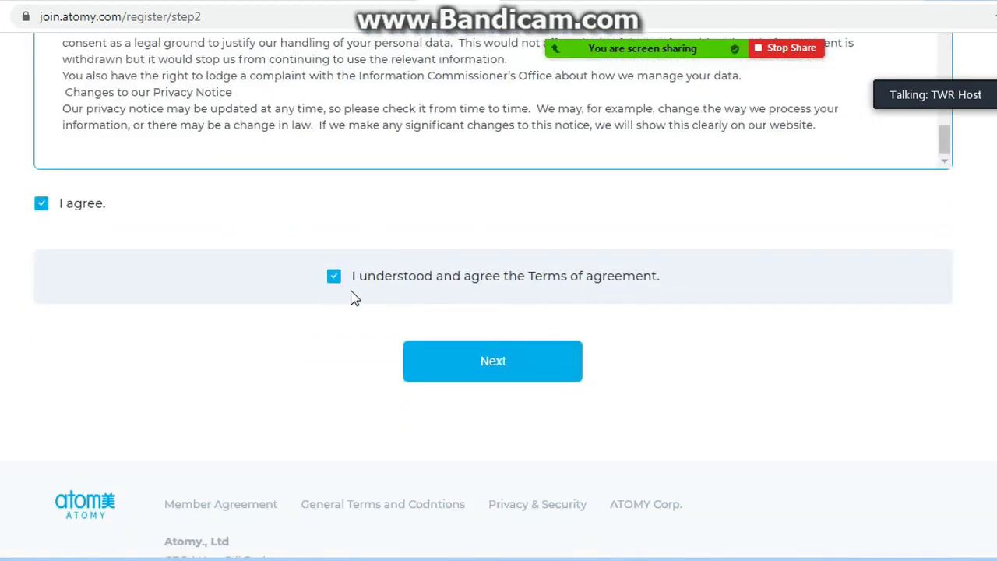
Advance to the step 3 Verification form and select the English first name field
{"action": "left_click", "coordinate": [504, 356]}
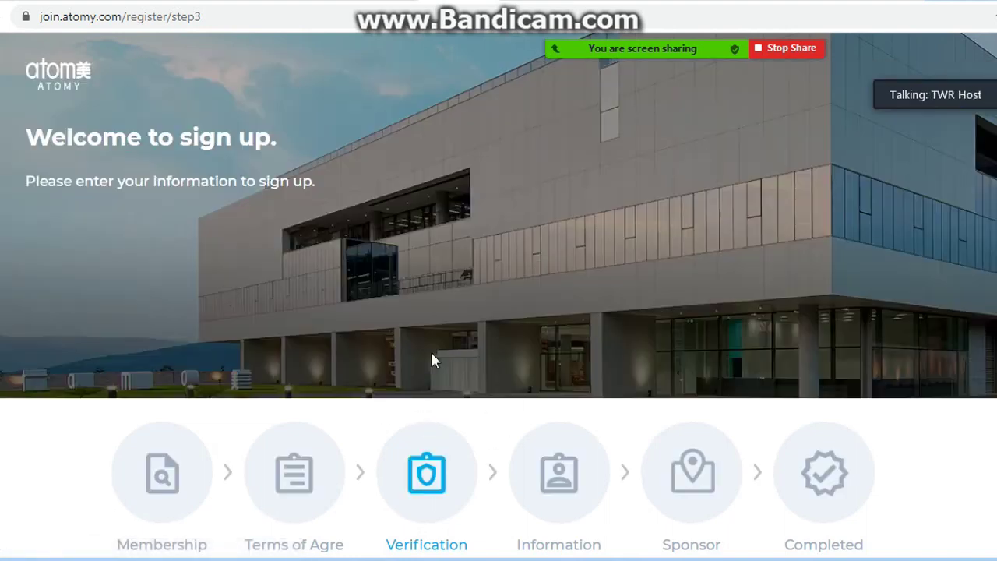
{"action": "scroll", "coordinate": [428, 335], "scroll_direction": "down", "scroll_amount": 1}
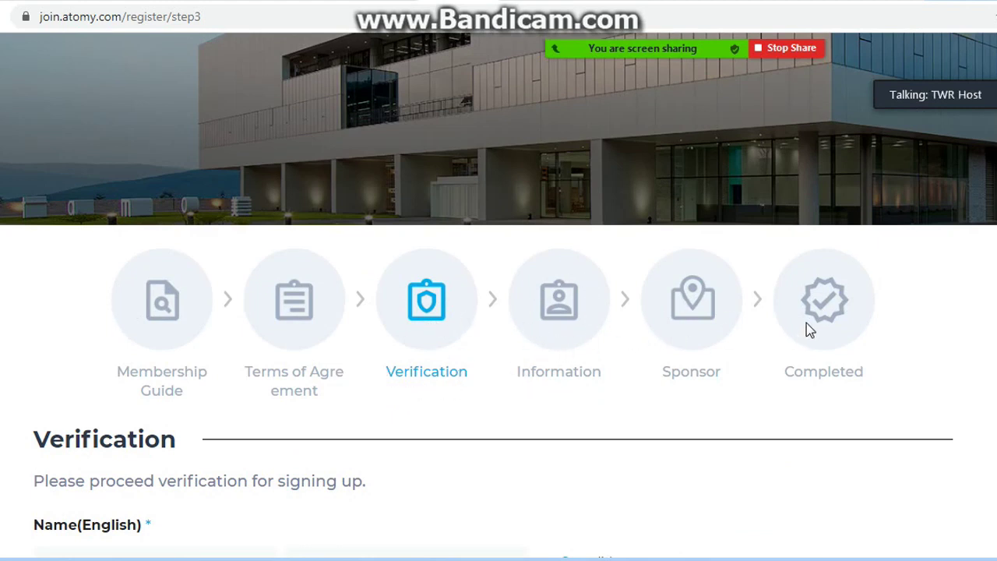
{"action": "scroll", "coordinate": [442, 340], "scroll_direction": "down", "scroll_amount": 2}
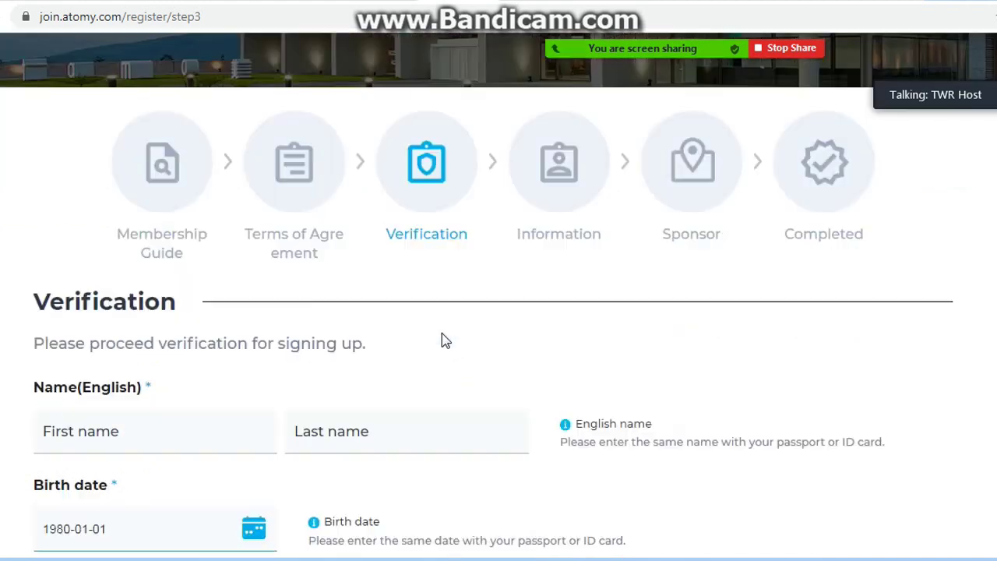
{"action": "scroll", "coordinate": [441, 340], "scroll_direction": "down", "scroll_amount": 2}
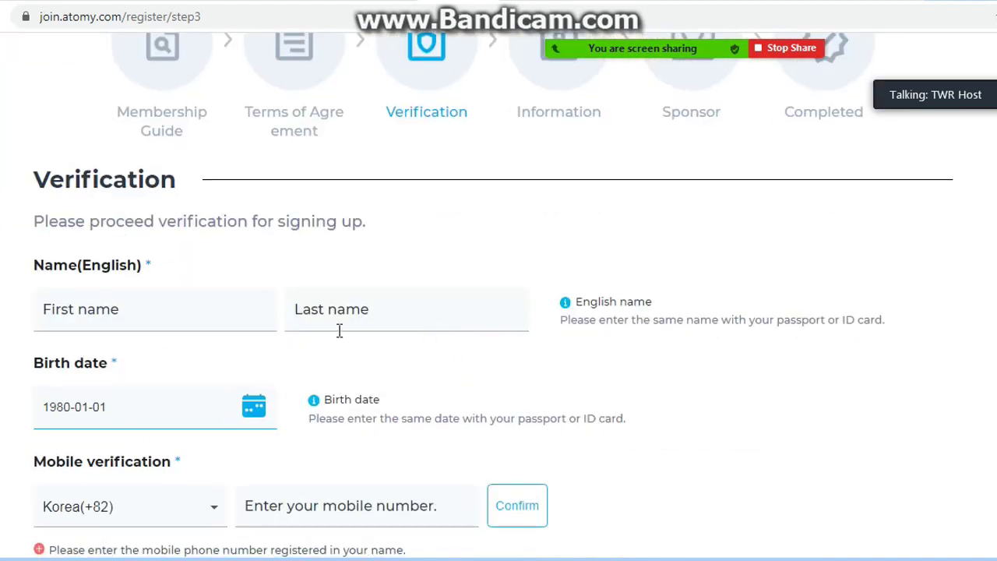
{"action": "left_click", "coordinate": [125, 312]}
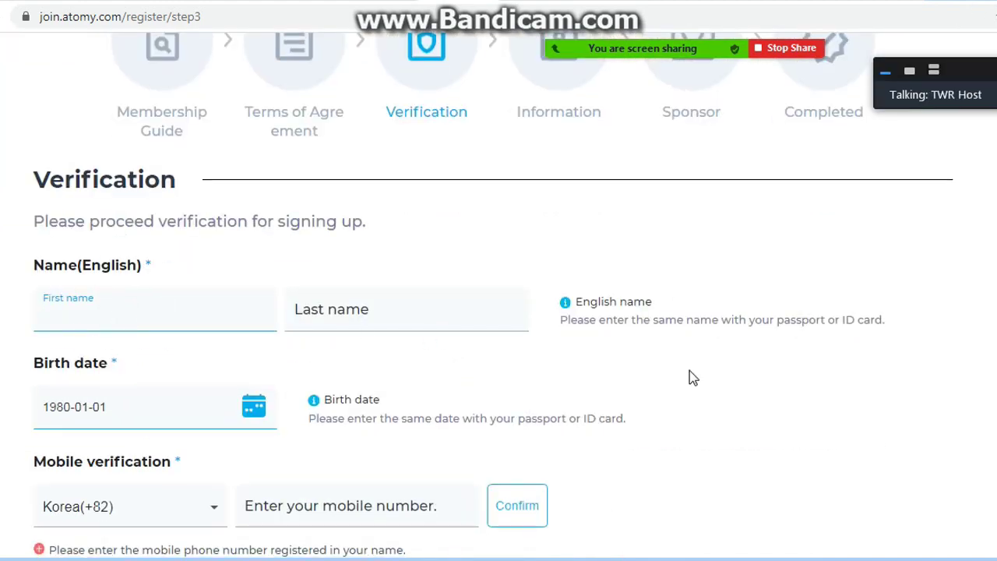
Set the mobile verification country code to Bangladesh(+880)
{"action": "scroll", "coordinate": [652, 378], "scroll_direction": "down", "scroll_amount": 8}
{"action": "scroll", "coordinate": [300, 330], "scroll_direction": "down", "scroll_amount": 4}
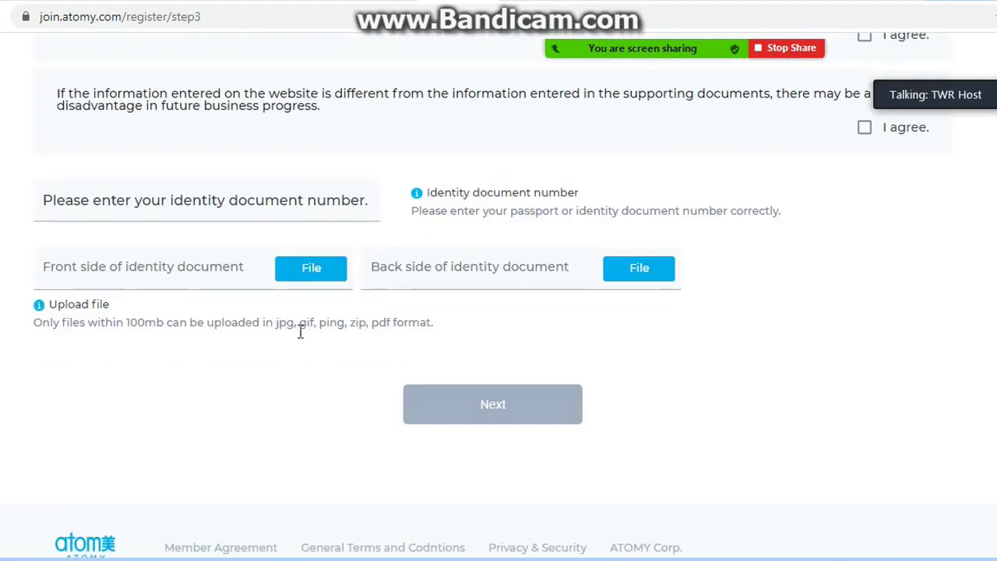
{"action": "scroll", "coordinate": [330, 367], "scroll_direction": "up", "scroll_amount": 7}
{"action": "scroll", "coordinate": [331, 368], "scroll_direction": "up", "scroll_amount": 3}
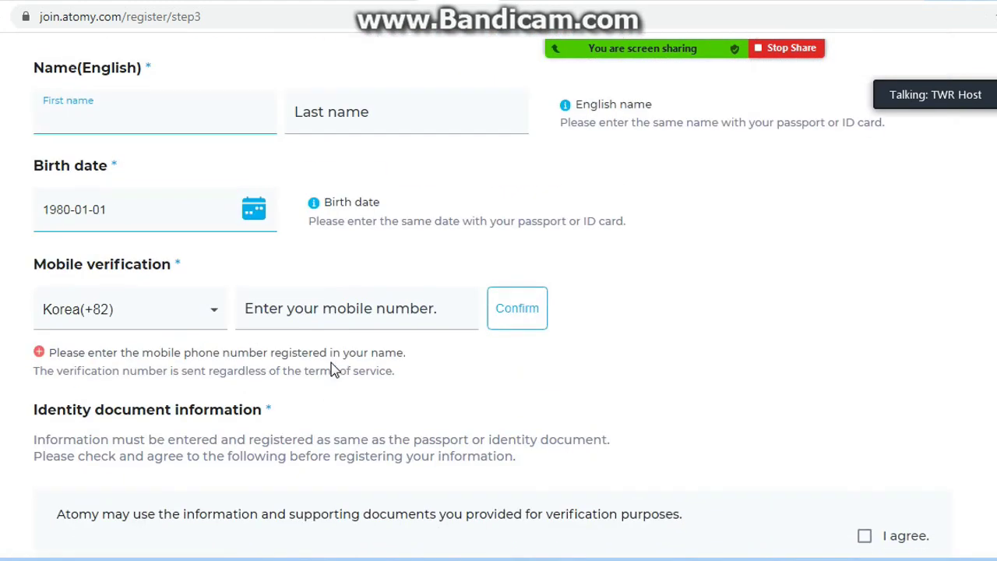
{"action": "left_click", "coordinate": [143, 406]}
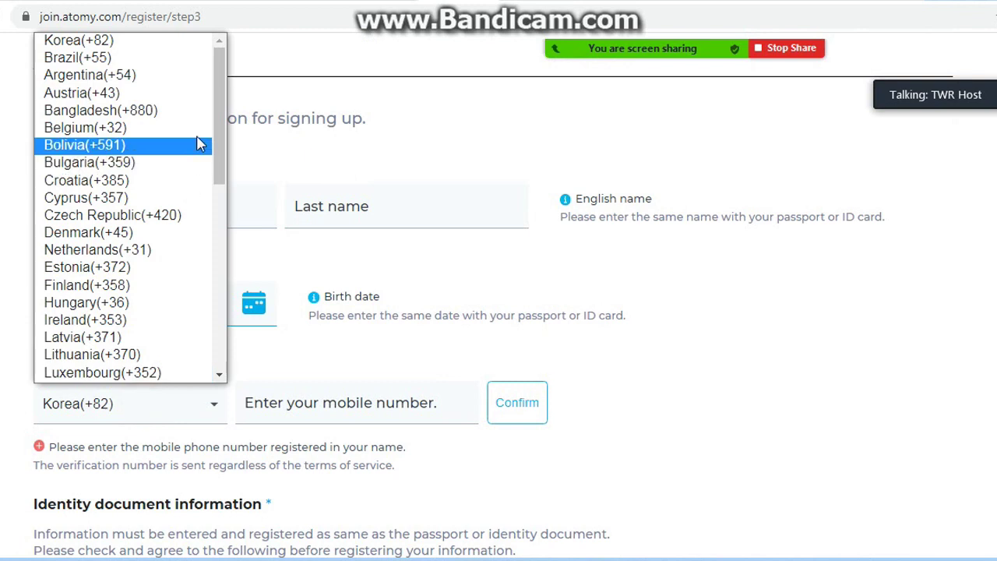
{"action": "left_click", "coordinate": [86, 110]}
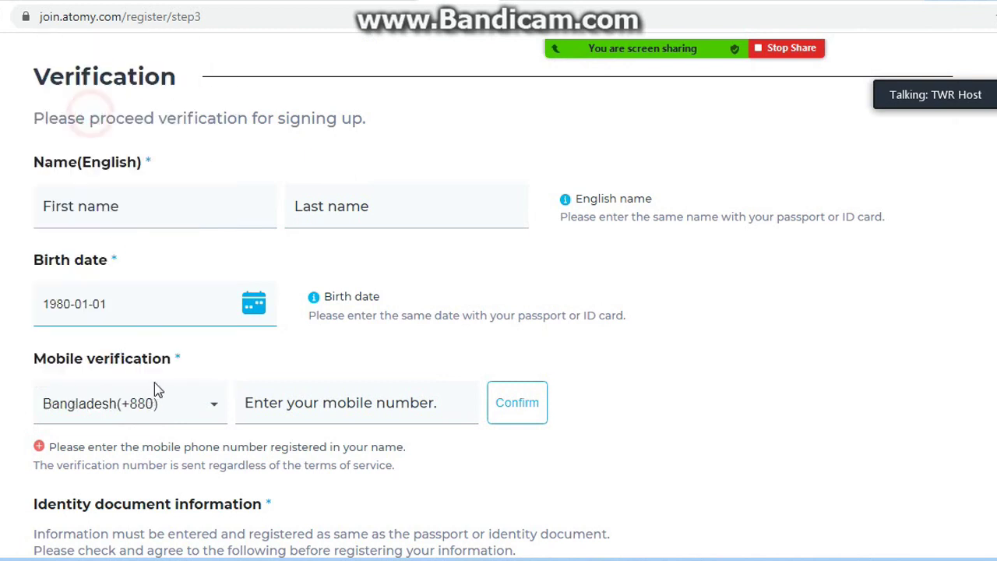
Enter the member's English first and last name, birth date and mobile number
{"action": "left_click", "coordinate": [137, 212]}
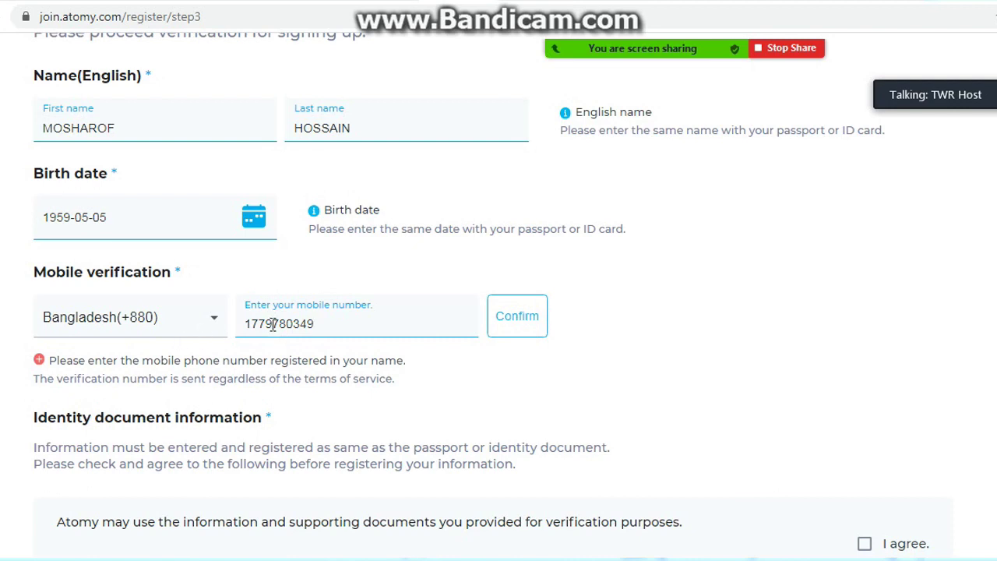
{"action": "left_click", "coordinate": [247, 325]}
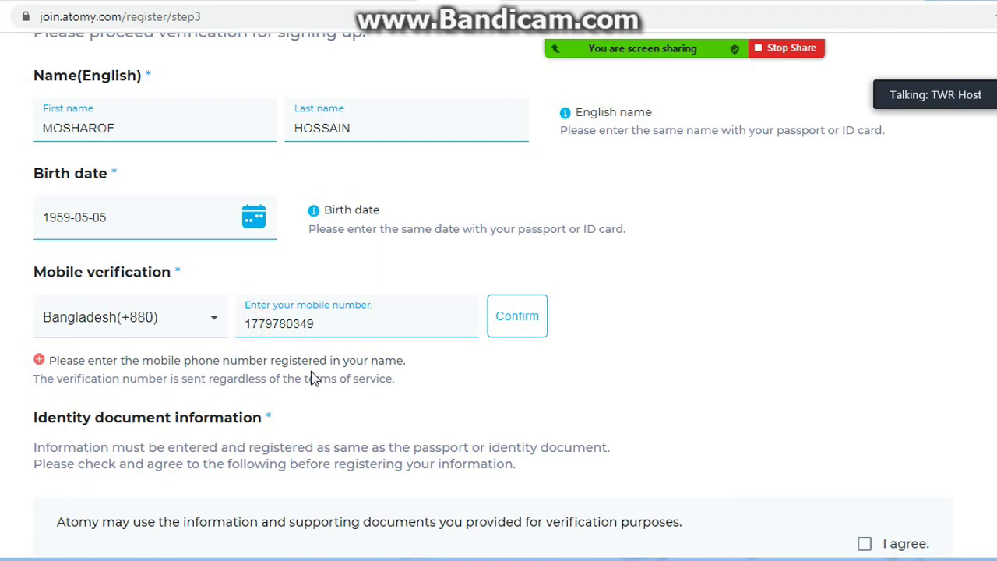
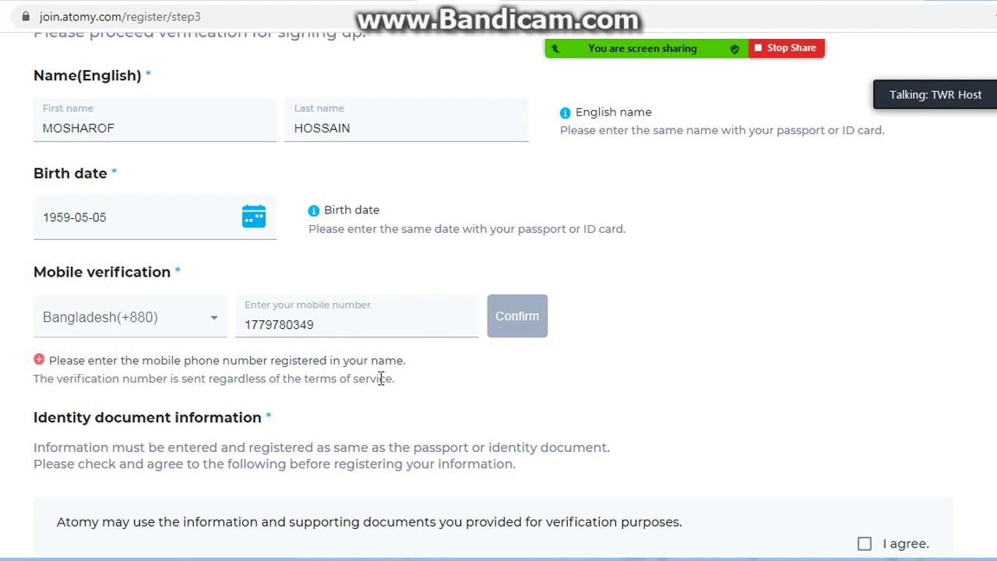
Tick all three 'I agree.' checkboxes under Identity document information
{"action": "scroll", "coordinate": [365, 402], "scroll_direction": "up", "scroll_amount": 3}
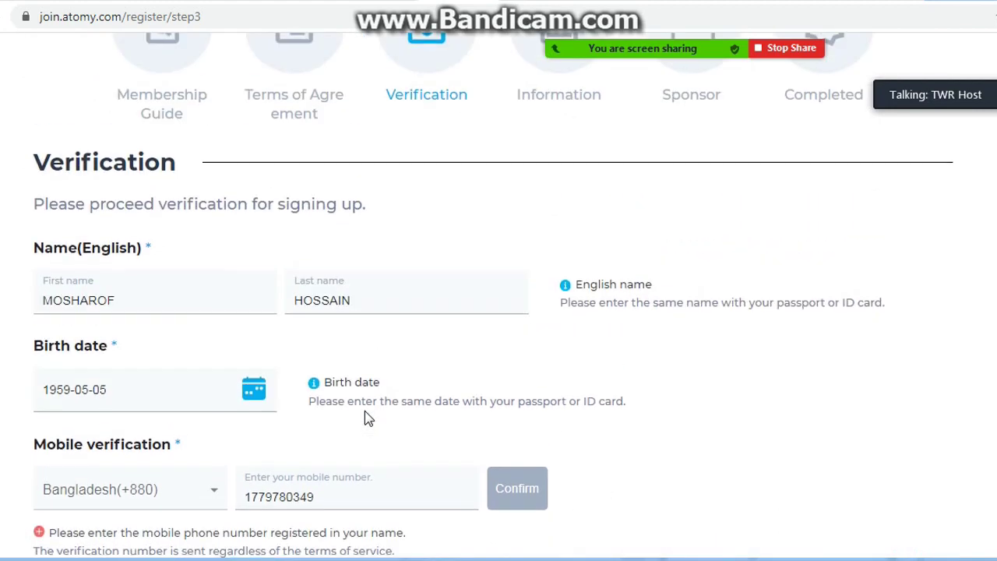
{"action": "scroll", "coordinate": [428, 405], "scroll_direction": "down", "scroll_amount": 5}
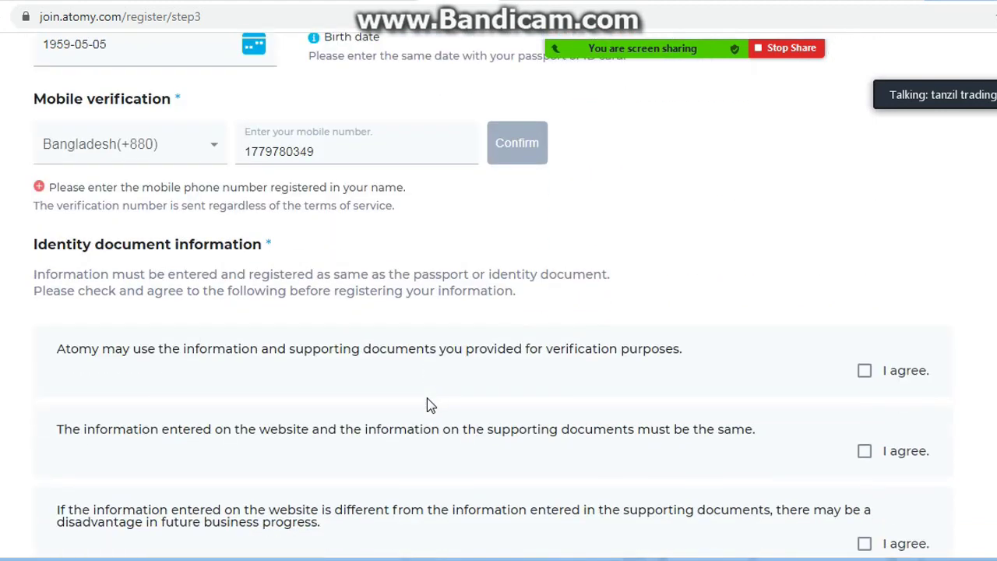
{"action": "left_click", "coordinate": [865, 371]}
{"action": "scroll", "coordinate": [818, 350], "scroll_direction": "down", "scroll_amount": 2}
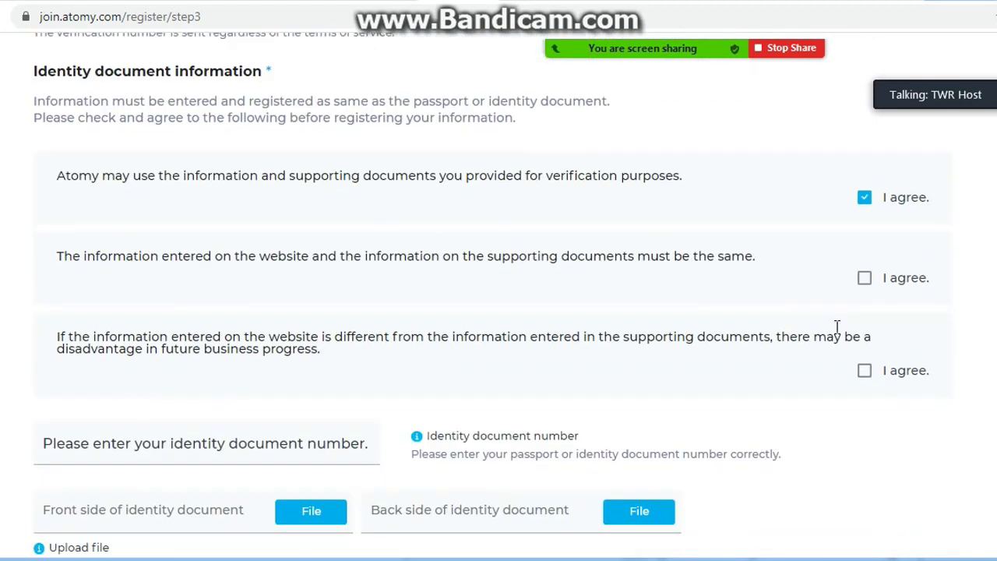
{"action": "left_click", "coordinate": [865, 279]}
{"action": "left_click", "coordinate": [865, 371]}
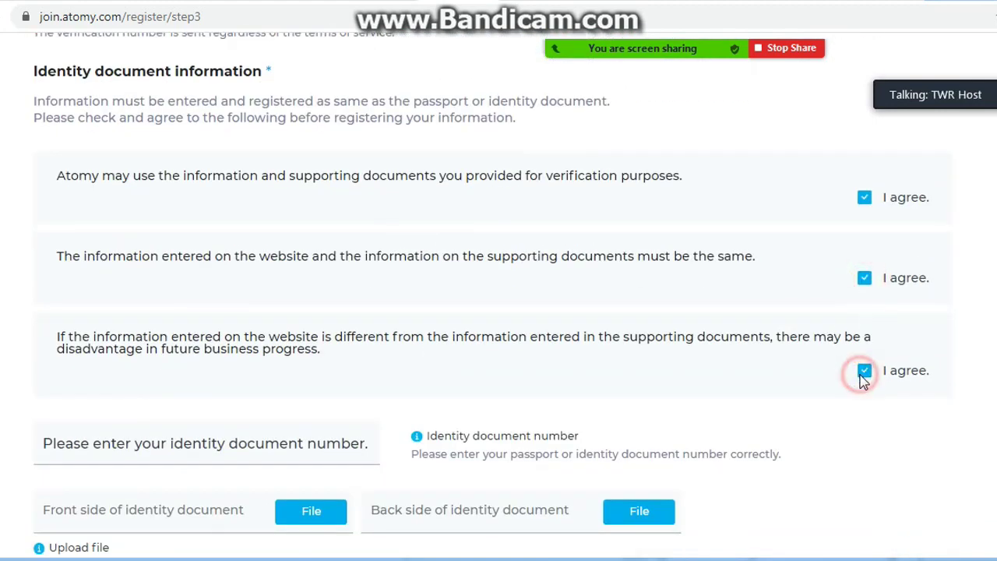
{"action": "scroll", "coordinate": [225, 475], "scroll_direction": "down", "scroll_amount": 2}
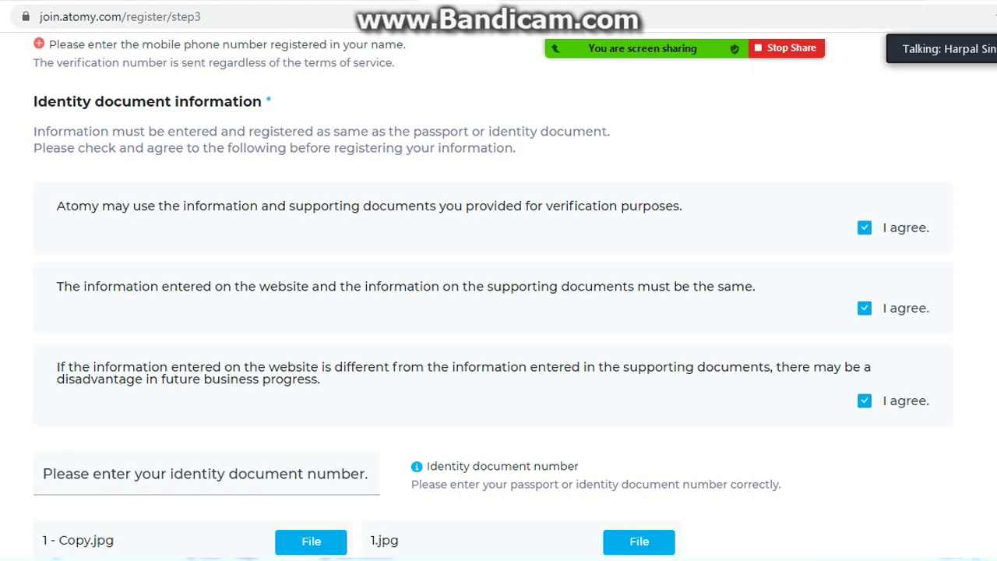
Review the attached front and back ID images and try to continue past verification
{"action": "scroll", "coordinate": [483, 292], "scroll_direction": "down", "scroll_amount": 2}
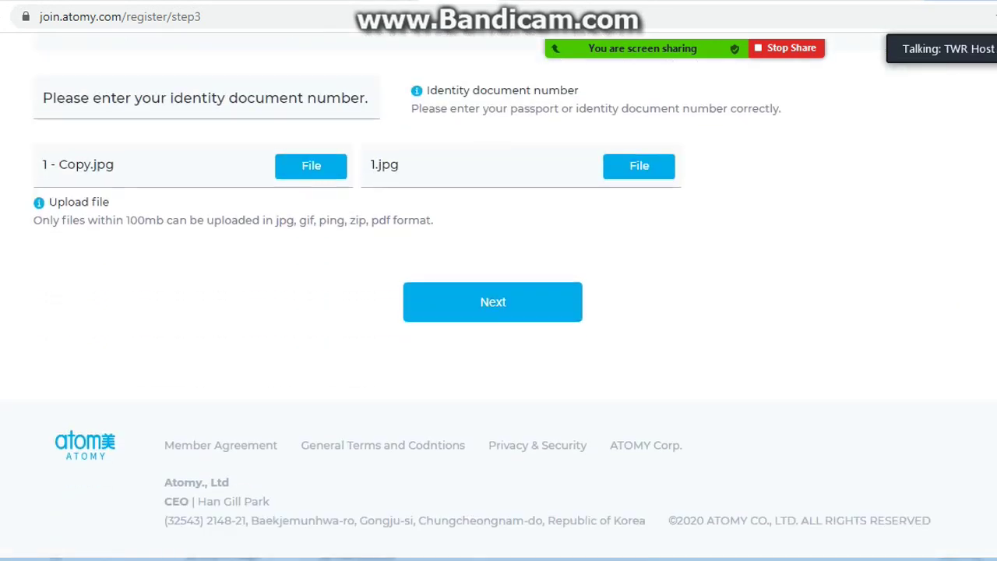
{"action": "scroll", "coordinate": [482, 292], "scroll_direction": "up", "scroll_amount": 6}
{"action": "scroll", "coordinate": [392, 292], "scroll_direction": "up", "scroll_amount": 5}
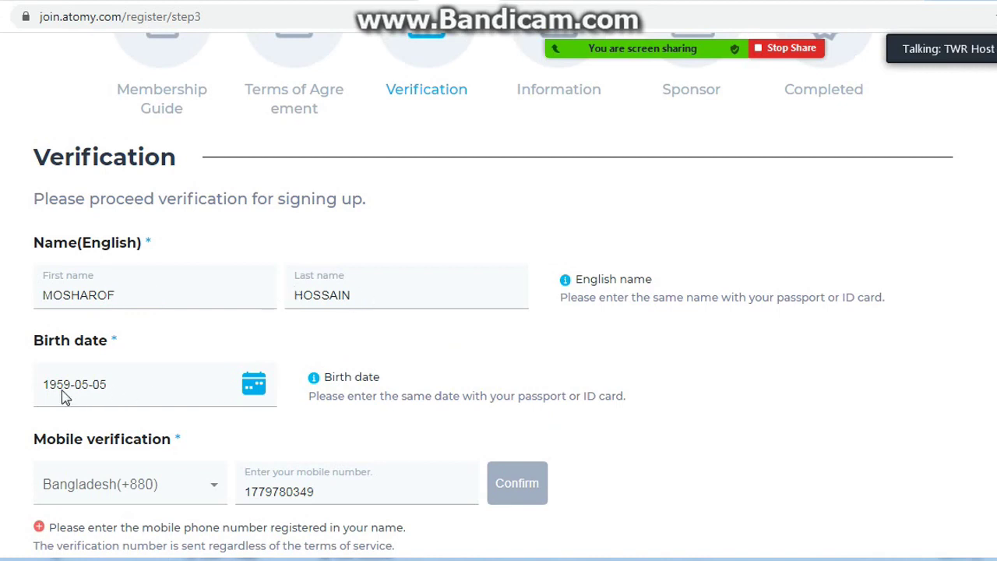
{"action": "scroll", "coordinate": [91, 286], "scroll_direction": "down", "scroll_amount": 3}
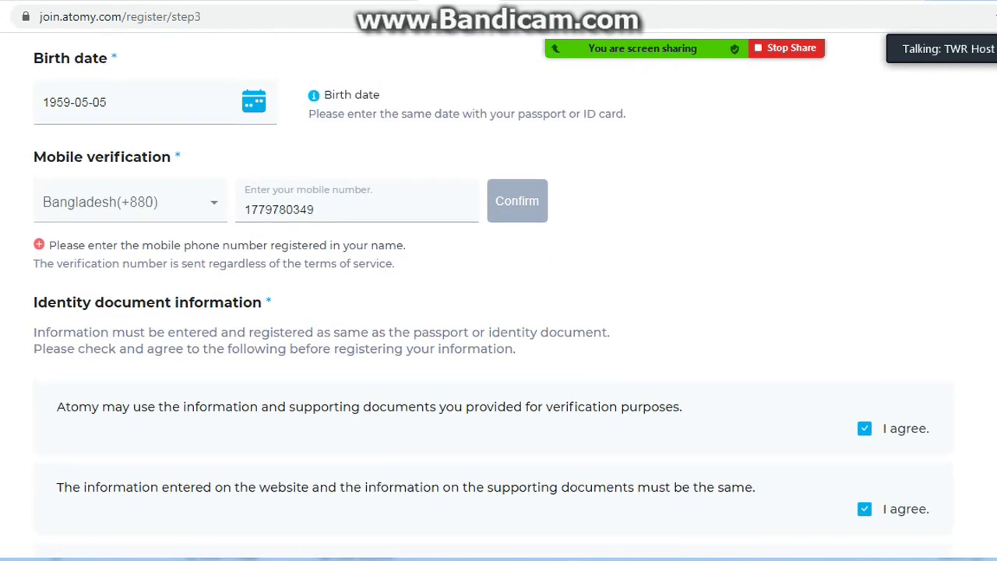
{"action": "scroll", "coordinate": [867, 194], "scroll_direction": "down", "scroll_amount": 3}
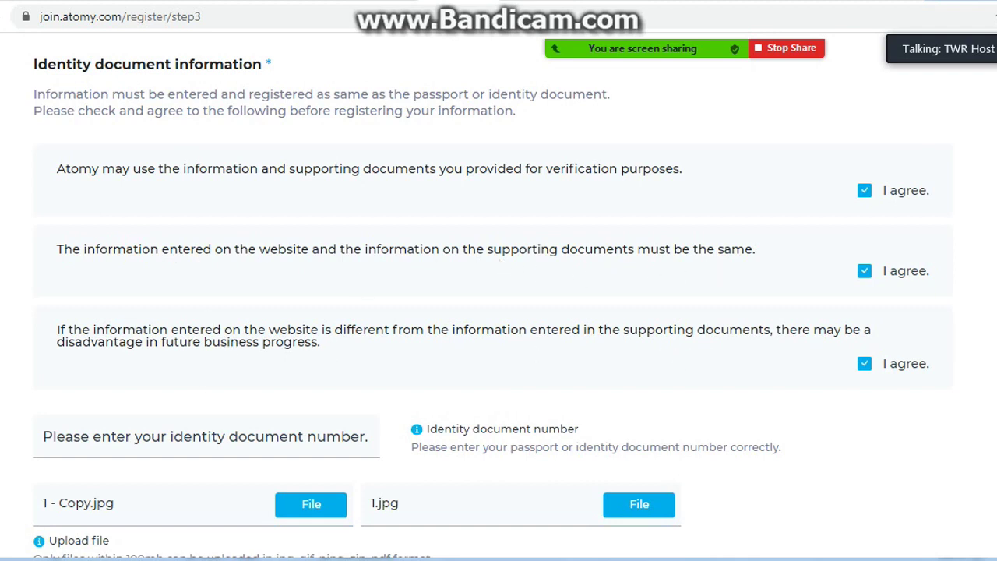
{"action": "scroll", "coordinate": [503, 301], "scroll_direction": "down", "scroll_amount": 4}
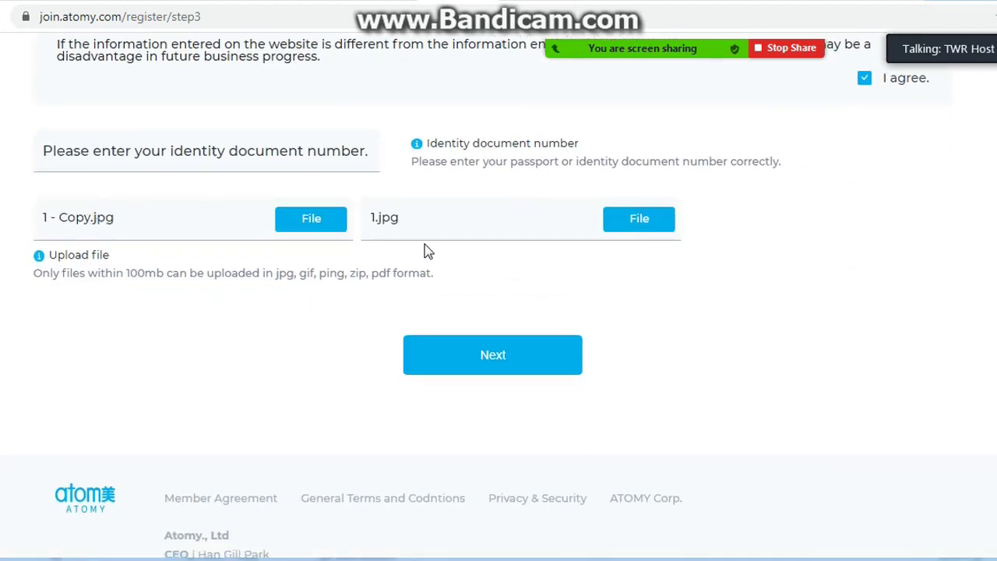
{"action": "left_click", "coordinate": [510, 356]}
Paste the identity document number into its field and proceed to the Information step
{"action": "left_click", "coordinate": [81, 143]}
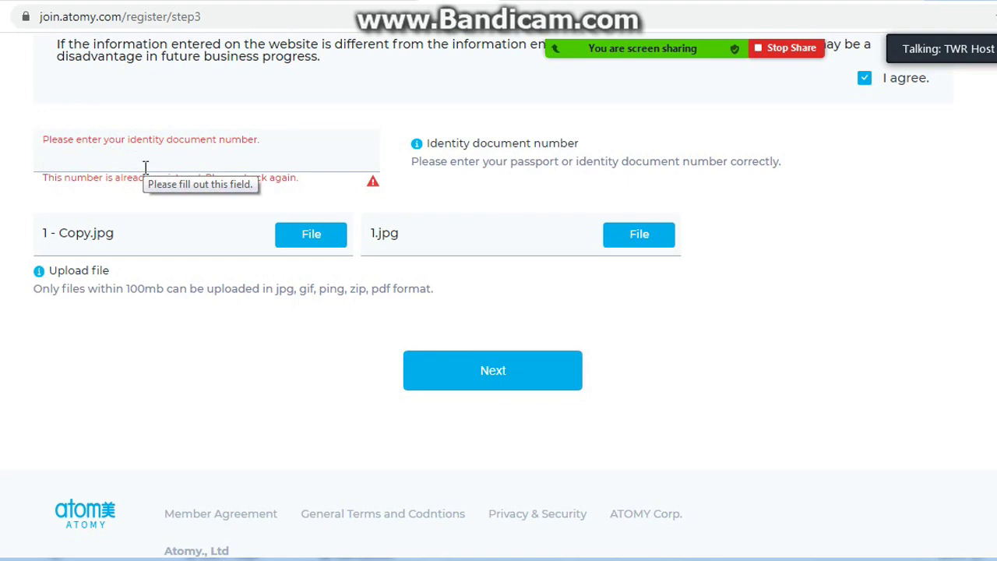
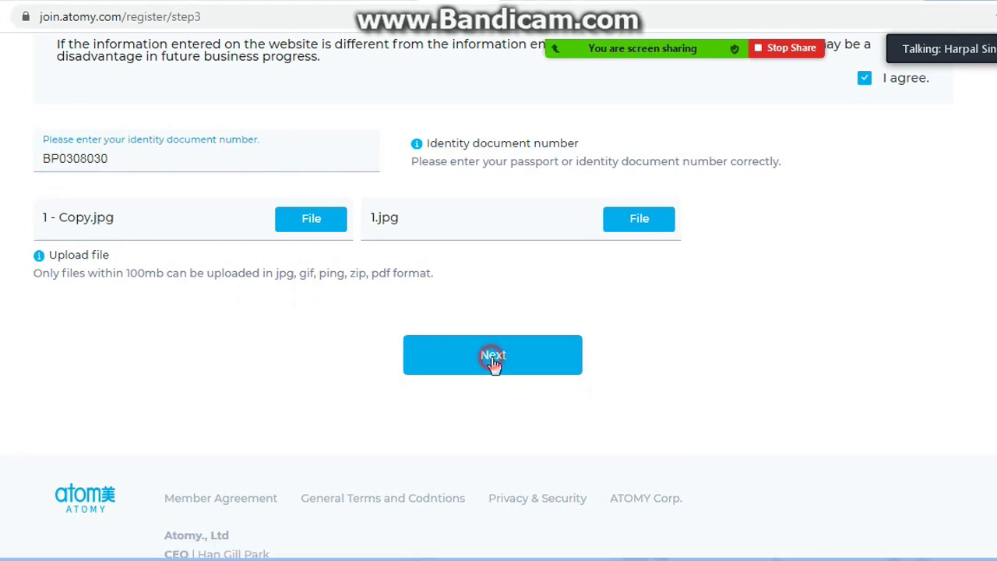
{"action": "left_click", "coordinate": [570, 360]}
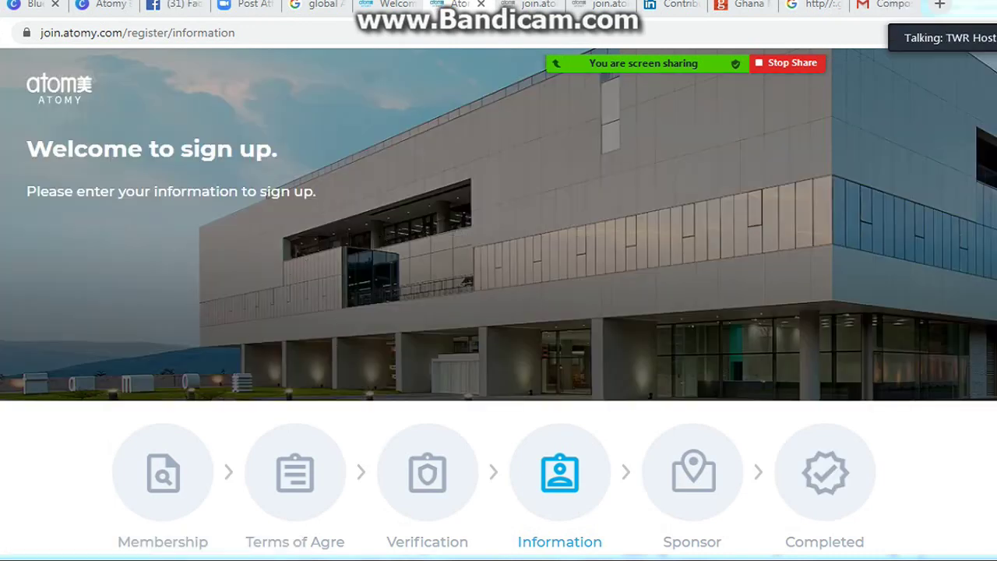
Enter the applicant's first name and last name in the Name(Local) fields
{"action": "scroll", "coordinate": [524, 335], "scroll_direction": "down", "scroll_amount": 2}
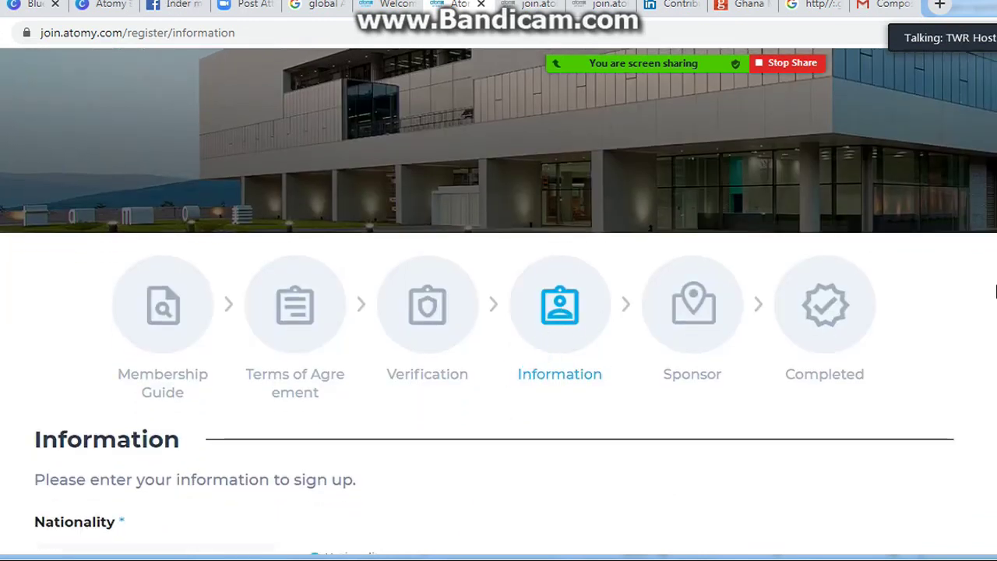
{"action": "scroll", "coordinate": [659, 335], "scroll_direction": "down", "scroll_amount": 3}
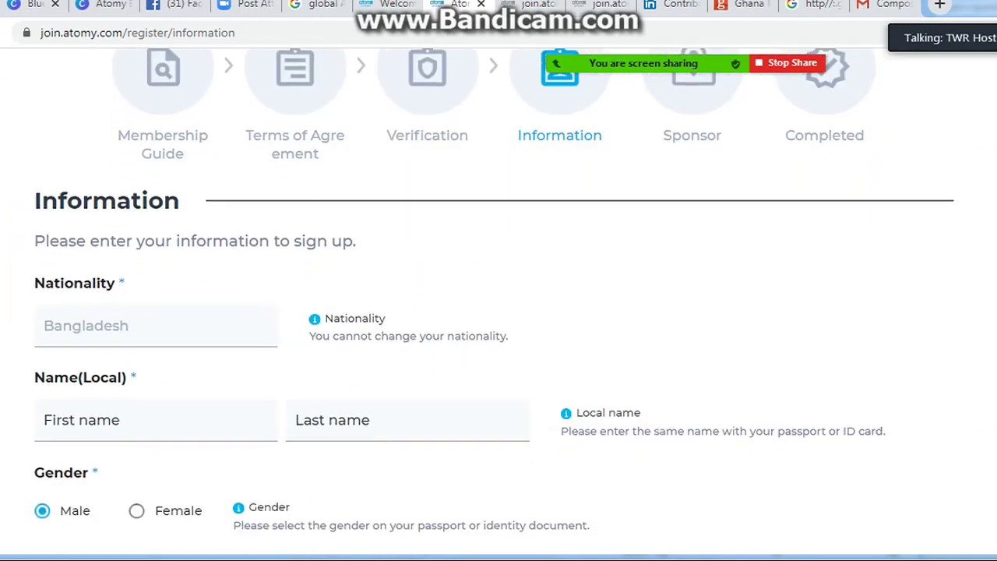
{"action": "scroll", "coordinate": [498, 290], "scroll_direction": "down", "scroll_amount": 2}
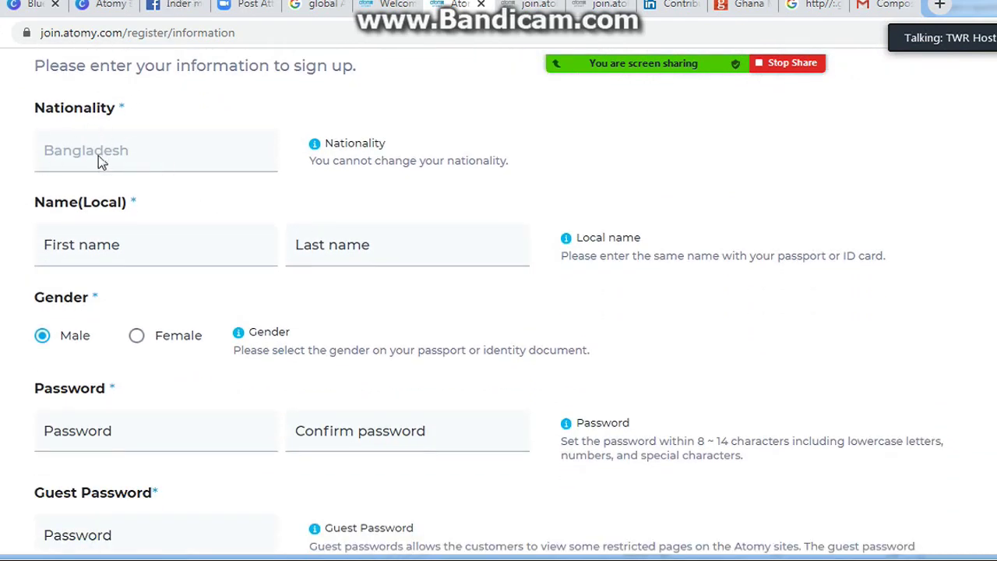
{"action": "left_click", "coordinate": [171, 252]}
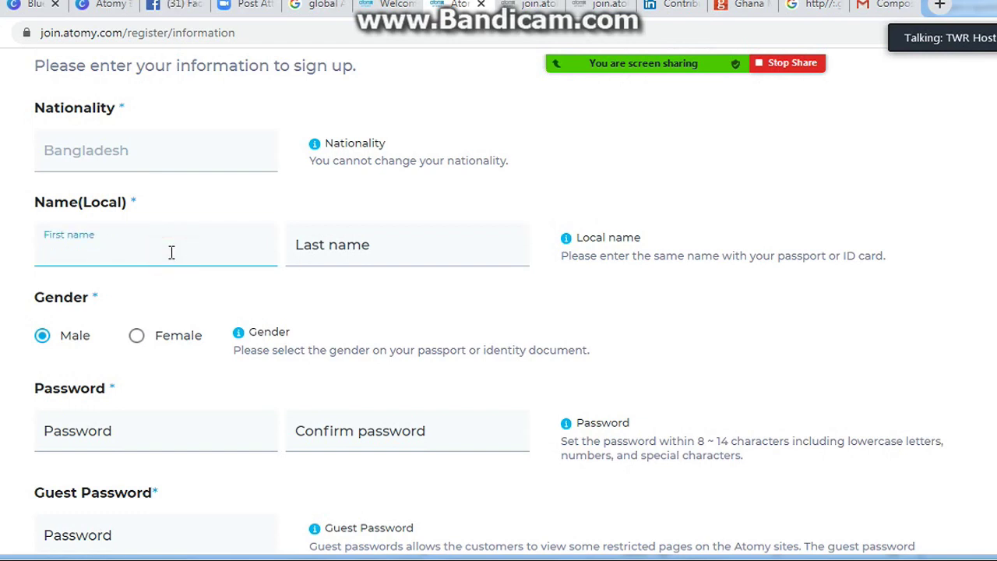
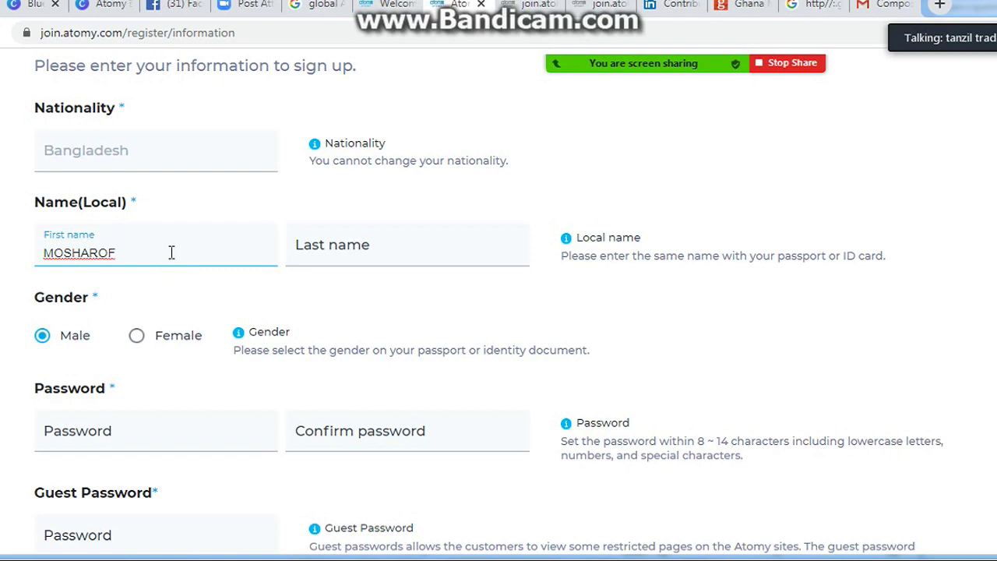
{"action": "key", "text": "Tab"}
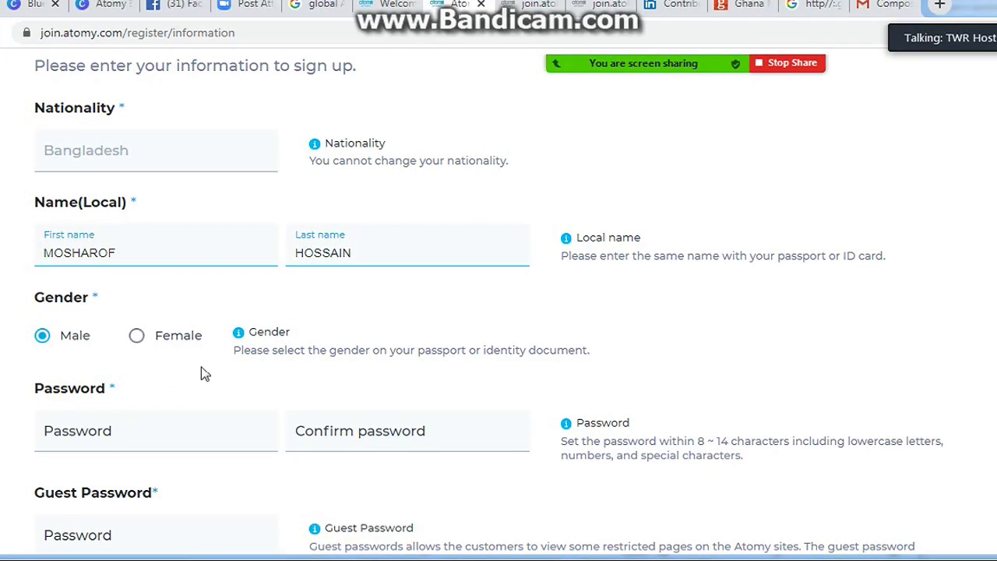
Scroll through the rest of the Information form to review the remaining fields
{"action": "scroll", "coordinate": [200, 375], "scroll_direction": "down", "scroll_amount": 1}
{"action": "scroll", "coordinate": [167, 348], "scroll_direction": "down", "scroll_amount": 1}
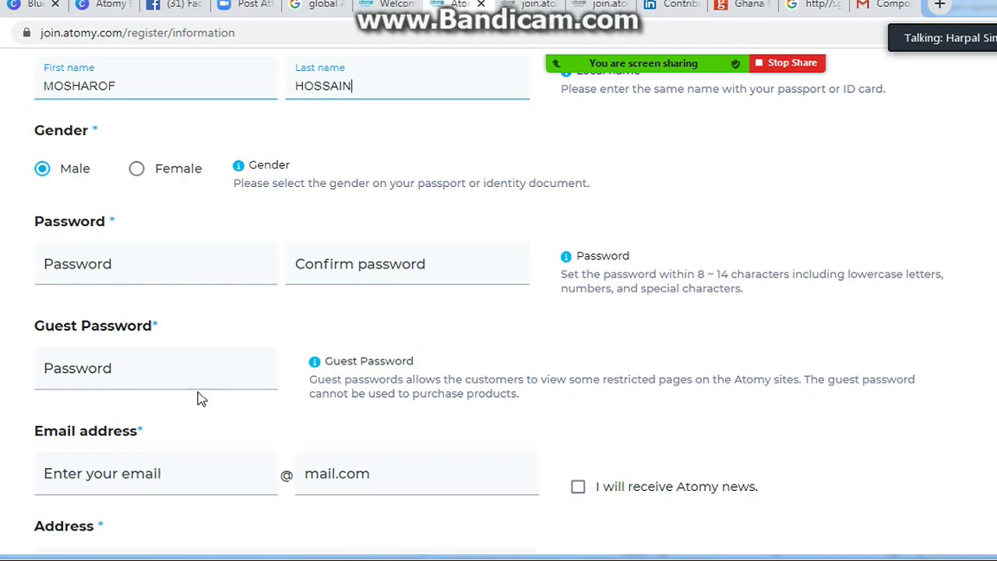
{"action": "scroll", "coordinate": [200, 399], "scroll_direction": "down", "scroll_amount": 3}
{"action": "scroll", "coordinate": [133, 398], "scroll_direction": "down", "scroll_amount": 5}
{"action": "scroll", "coordinate": [327, 443], "scroll_direction": "up", "scroll_amount": 8}
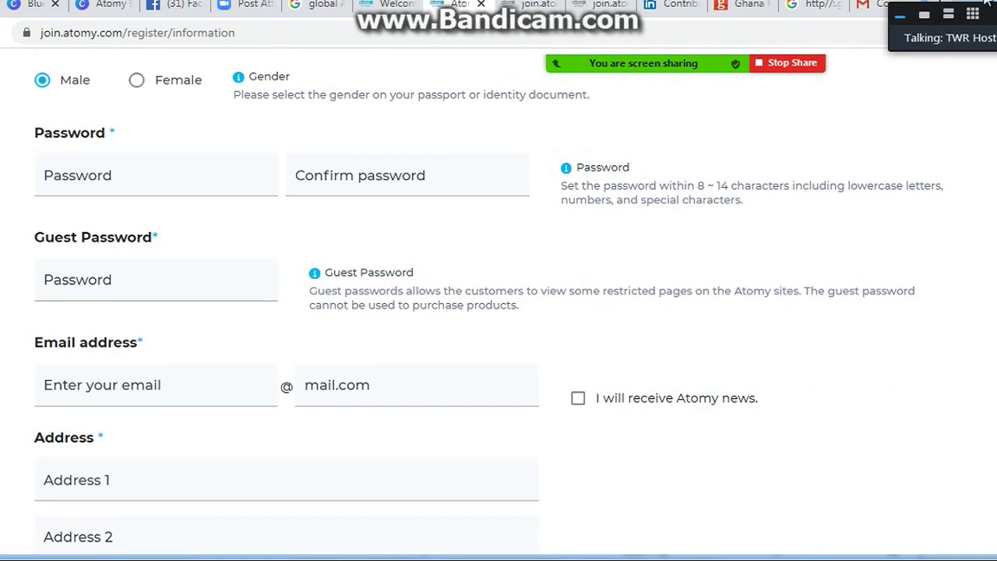
{"action": "scroll", "coordinate": [26, 263], "scroll_direction": "up", "scroll_amount": 5}
{"action": "scroll", "coordinate": [8, 261], "scroll_direction": "up", "scroll_amount": 3}
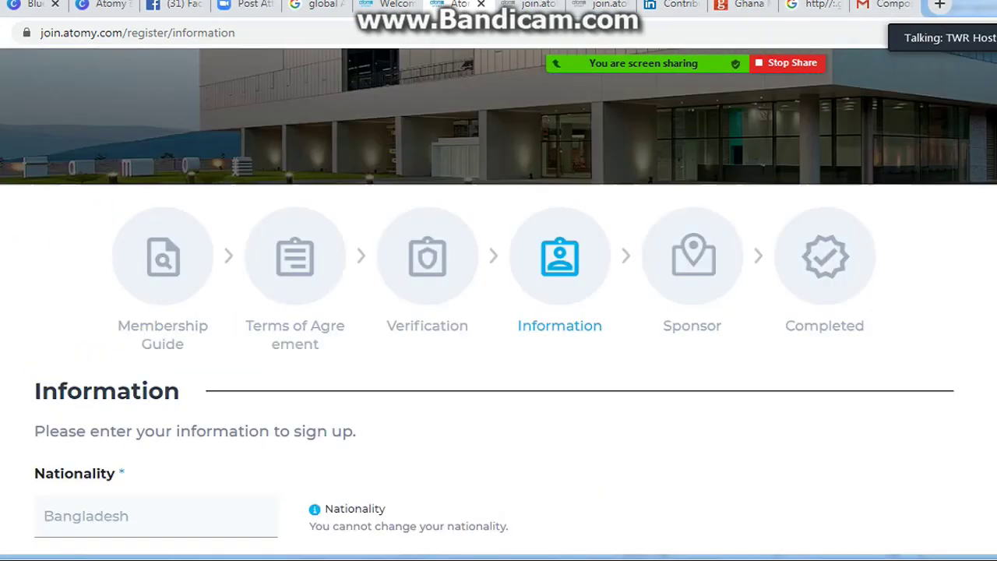
Leave Spouse registration at No and submit the Information page, triggering the guest-password warning
{"action": "scroll", "coordinate": [23, 263], "scroll_direction": "down", "scroll_amount": 3}
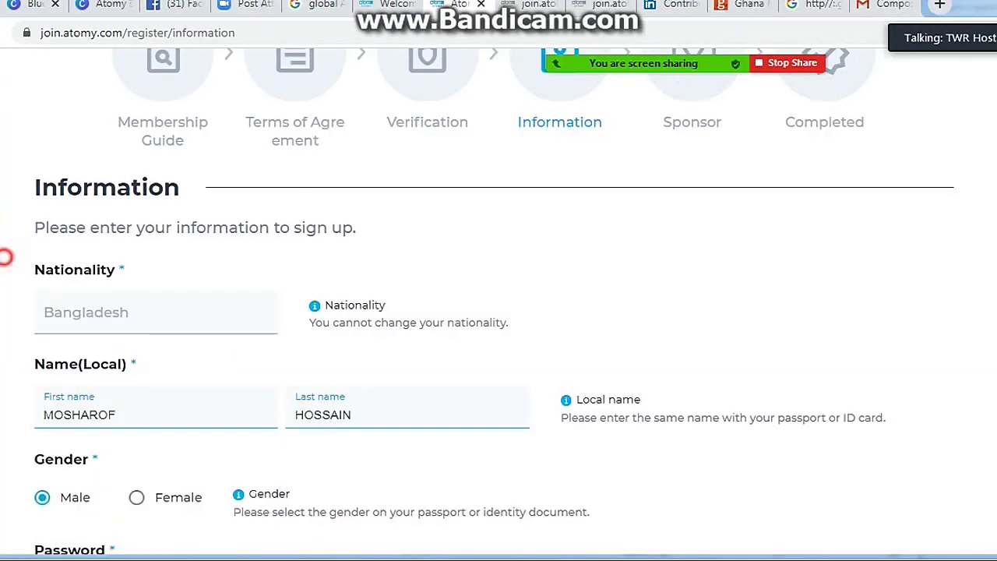
{"action": "scroll", "coordinate": [3, 257], "scroll_direction": "up", "scroll_amount": 3}
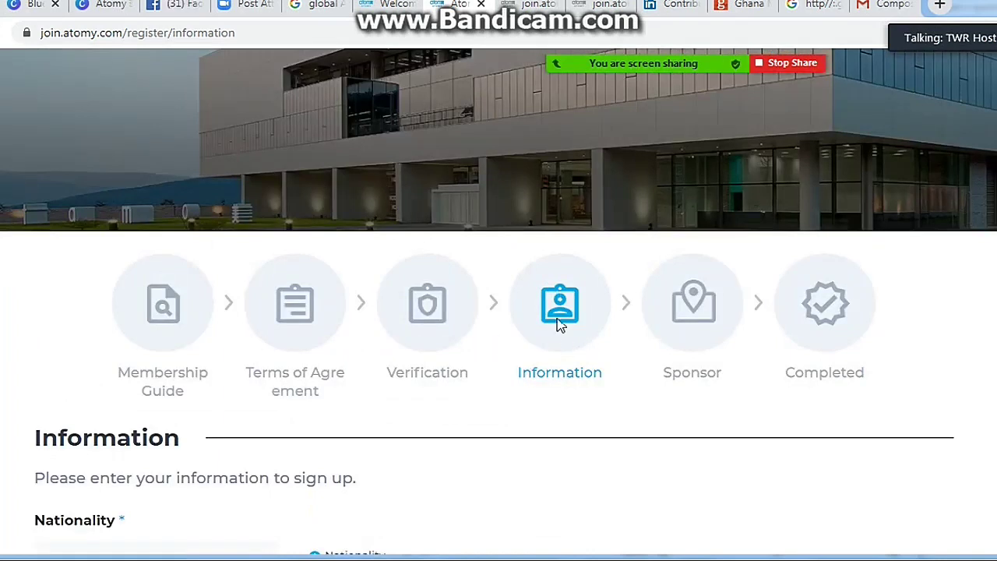
{"action": "scroll", "coordinate": [406, 381], "scroll_direction": "down", "scroll_amount": 3}
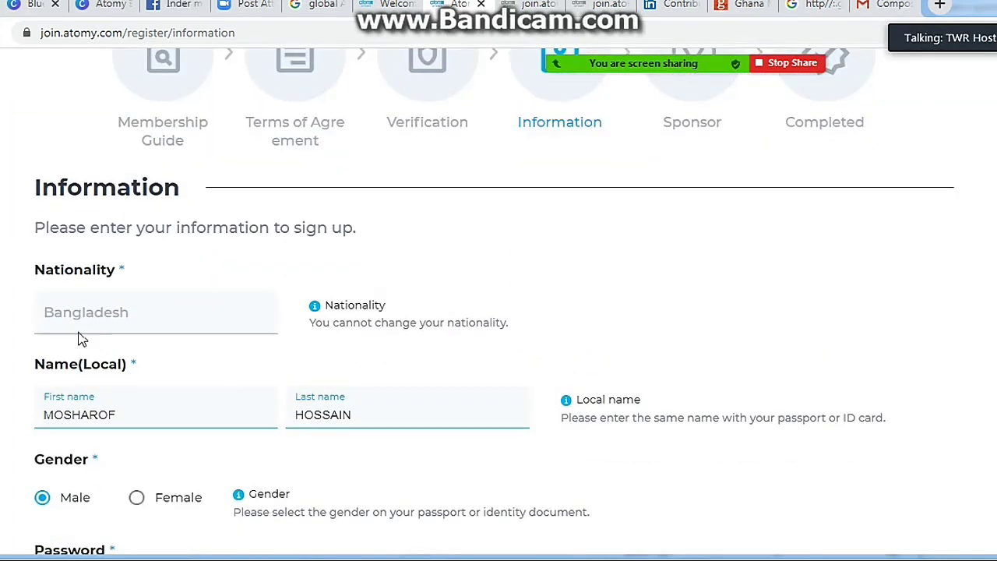
{"action": "scroll", "coordinate": [307, 345], "scroll_direction": "down", "scroll_amount": 2}
{"action": "scroll", "coordinate": [458, 290], "scroll_direction": "down", "scroll_amount": 2}
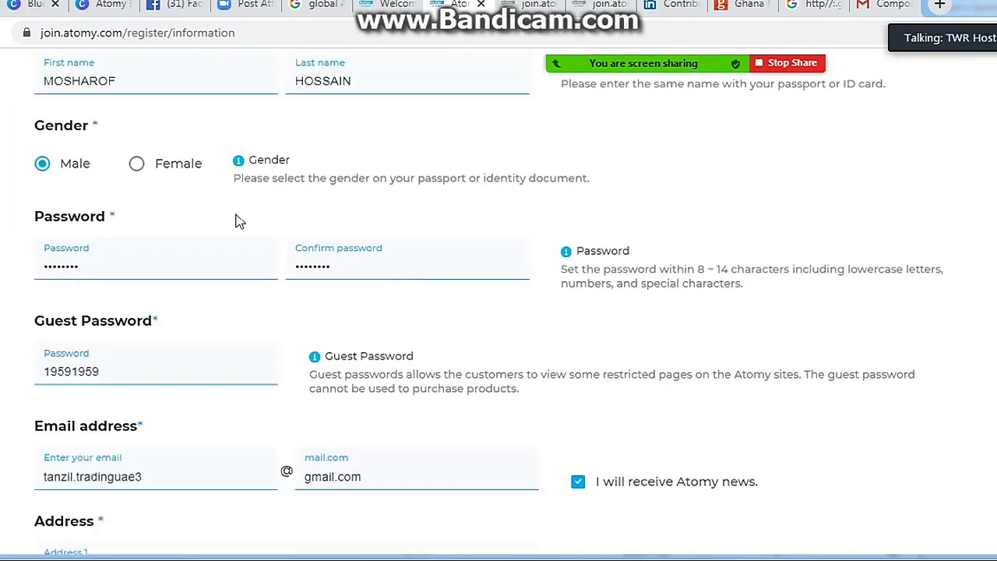
{"action": "scroll", "coordinate": [429, 276], "scroll_direction": "down", "scroll_amount": 3}
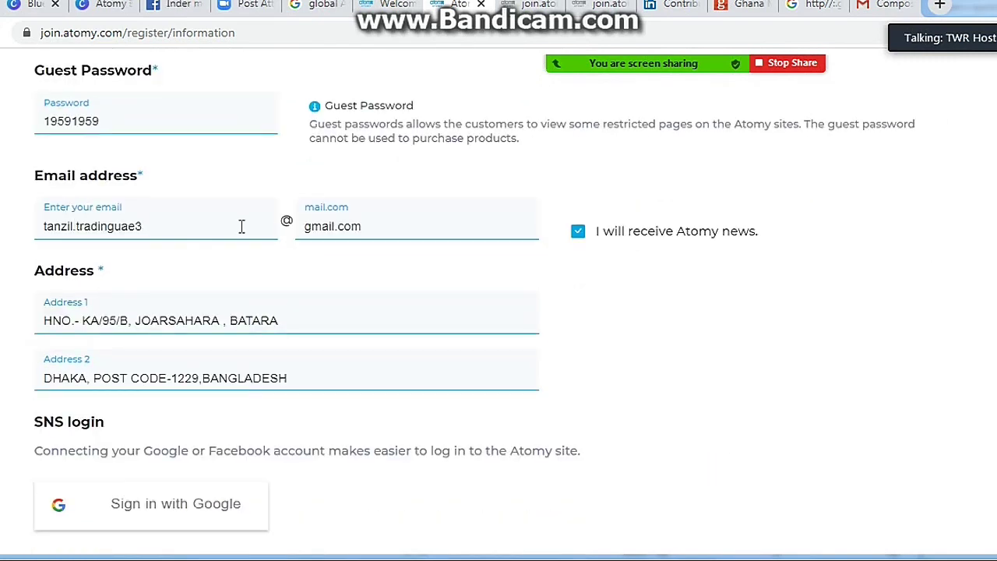
{"action": "scroll", "coordinate": [276, 229], "scroll_direction": "down", "scroll_amount": 3}
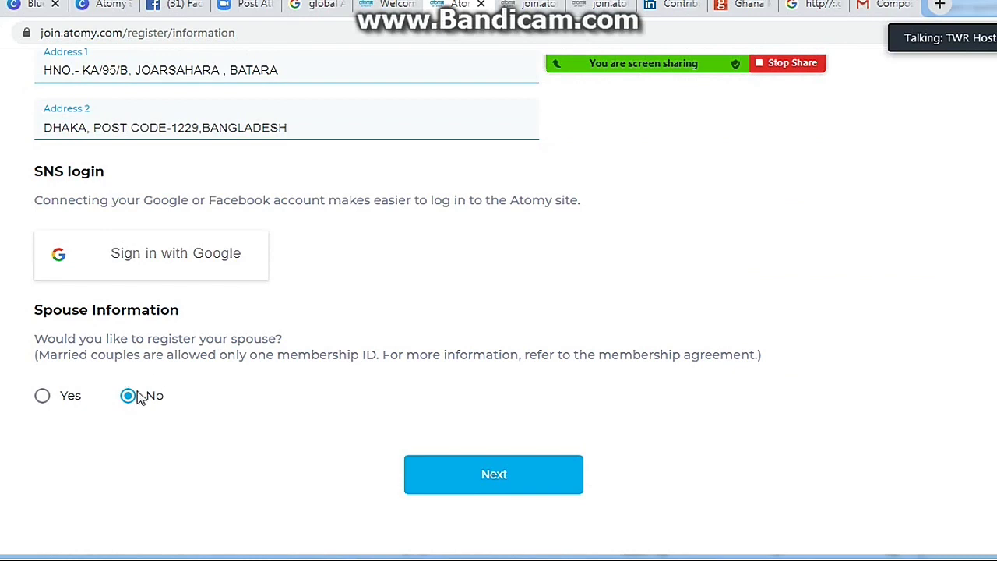
{"action": "left_click_drag", "start_coordinate": [19, 311], "coordinate": [239, 314]}
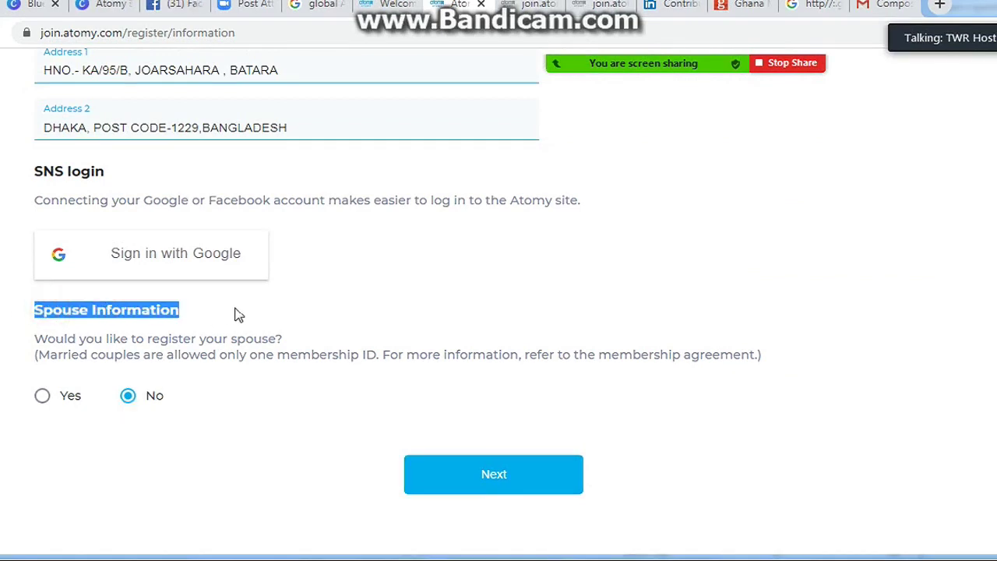
{"action": "left_click", "coordinate": [490, 474]}
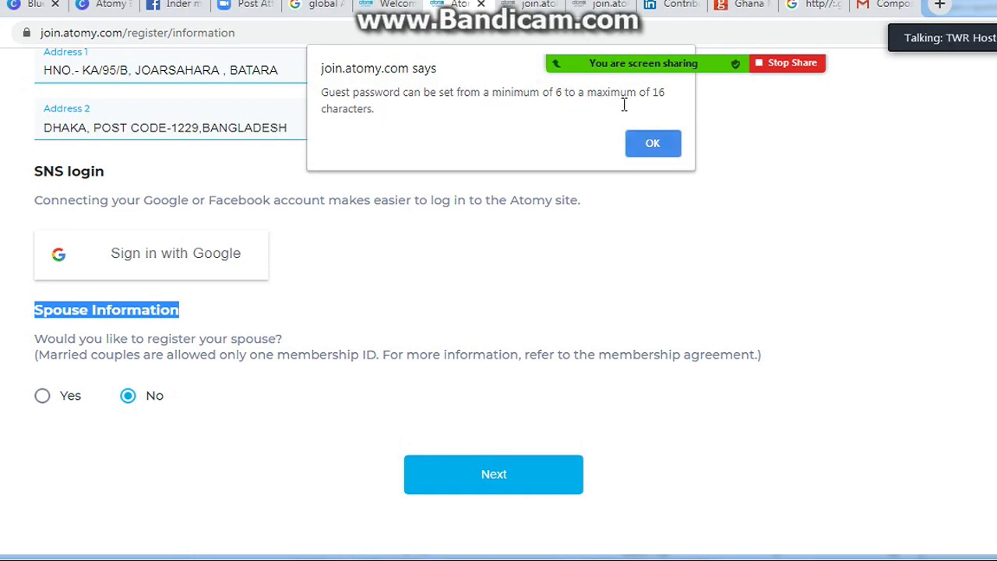
Dismiss the repeated guest-password length warnings and resubmit the Information page
{"action": "left_click", "coordinate": [653, 145]}
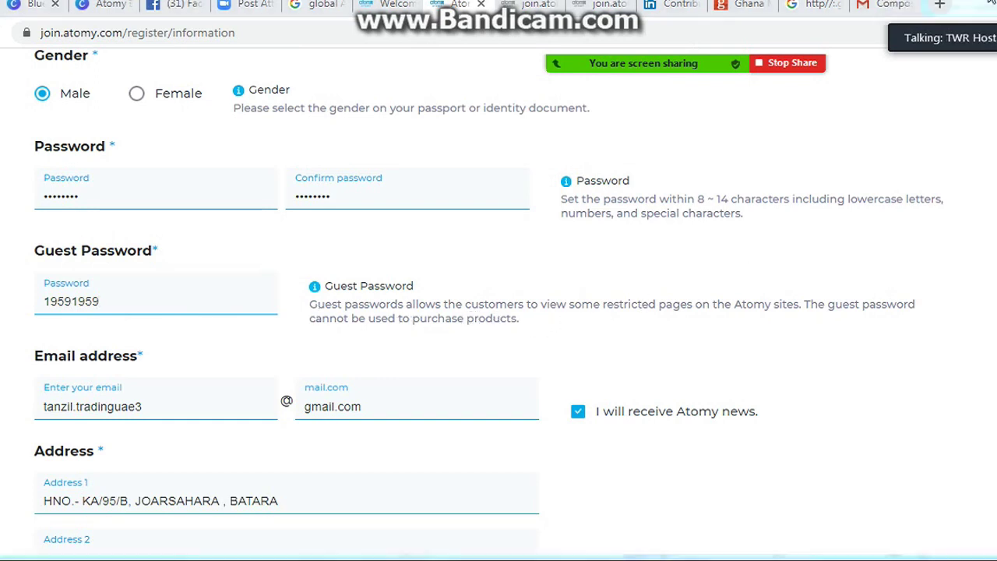
{"action": "key", "text": "Return"}
{"action": "left_click", "coordinate": [653, 143]}
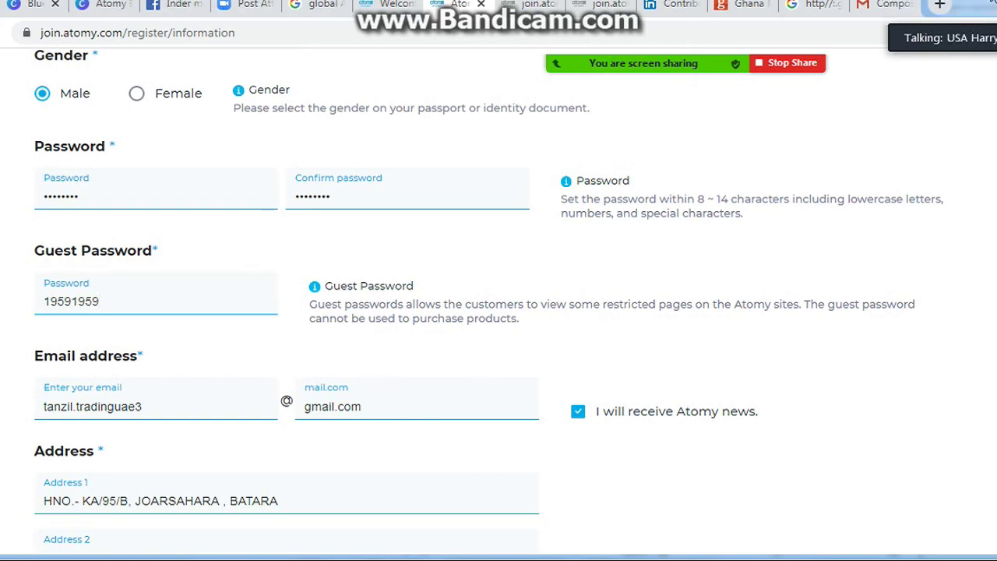
{"action": "scroll", "coordinate": [846, 313], "scroll_direction": "down", "scroll_amount": 4}
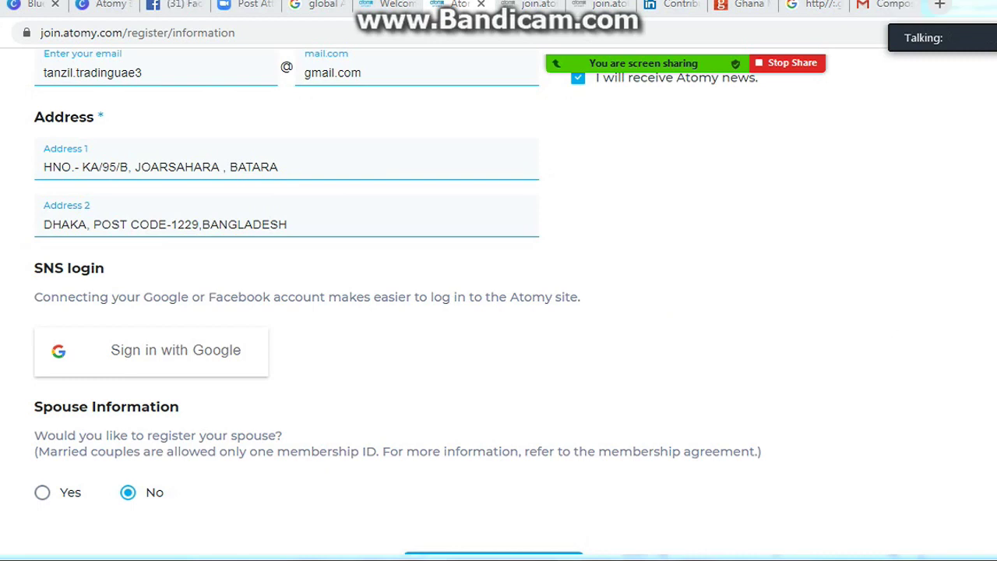
{"action": "scroll", "coordinate": [848, 425], "scroll_direction": "down", "scroll_amount": 3}
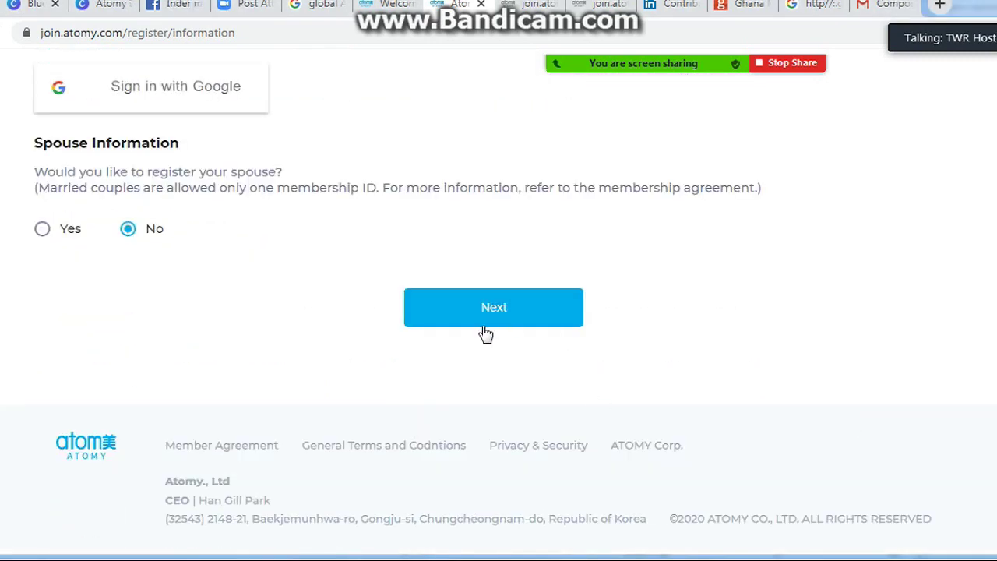
{"action": "left_click", "coordinate": [505, 311]}
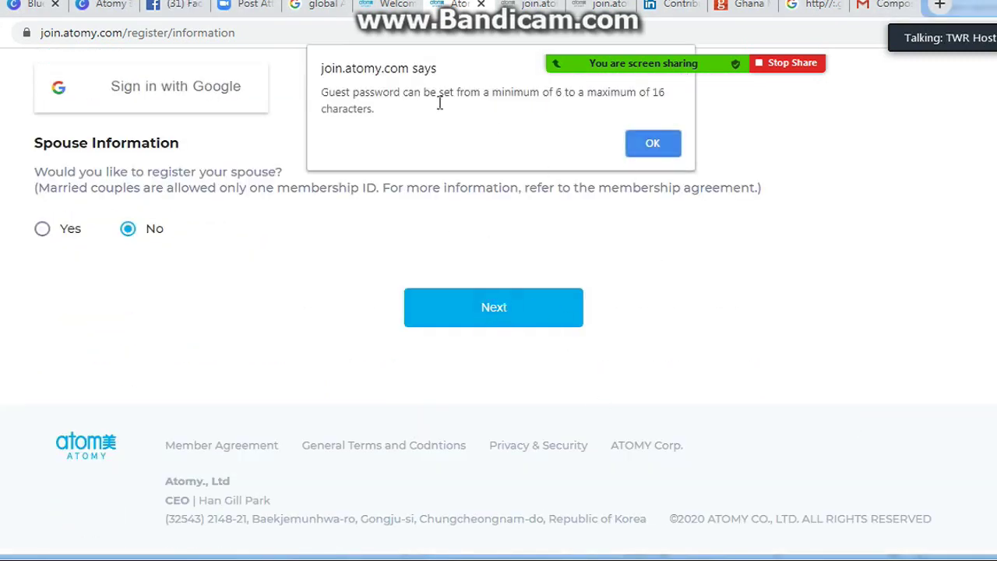
{"action": "left_click", "coordinate": [653, 144]}
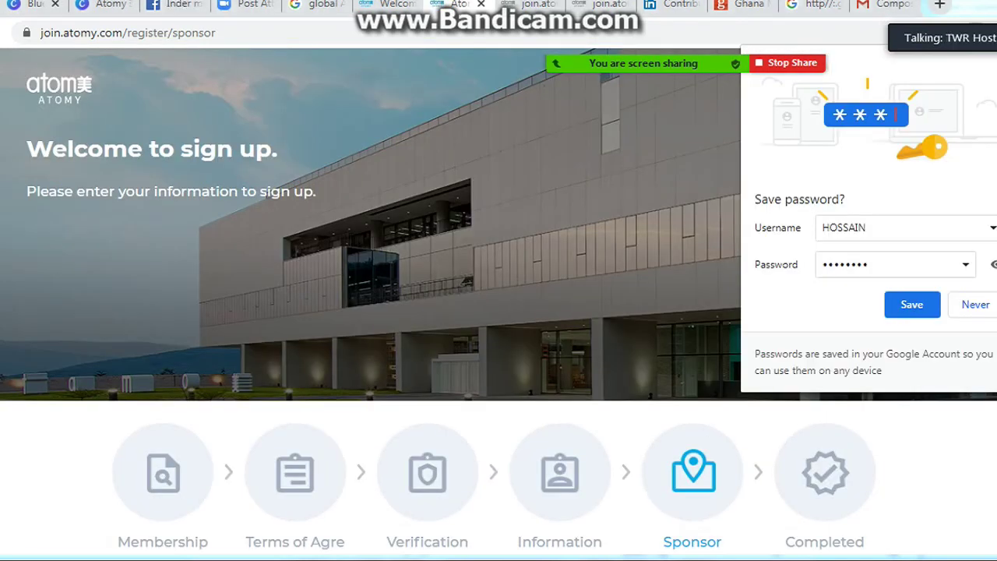
Save the new login password in Chrome and scroll down to the Sponsor section
{"action": "left_click", "coordinate": [913, 305]}
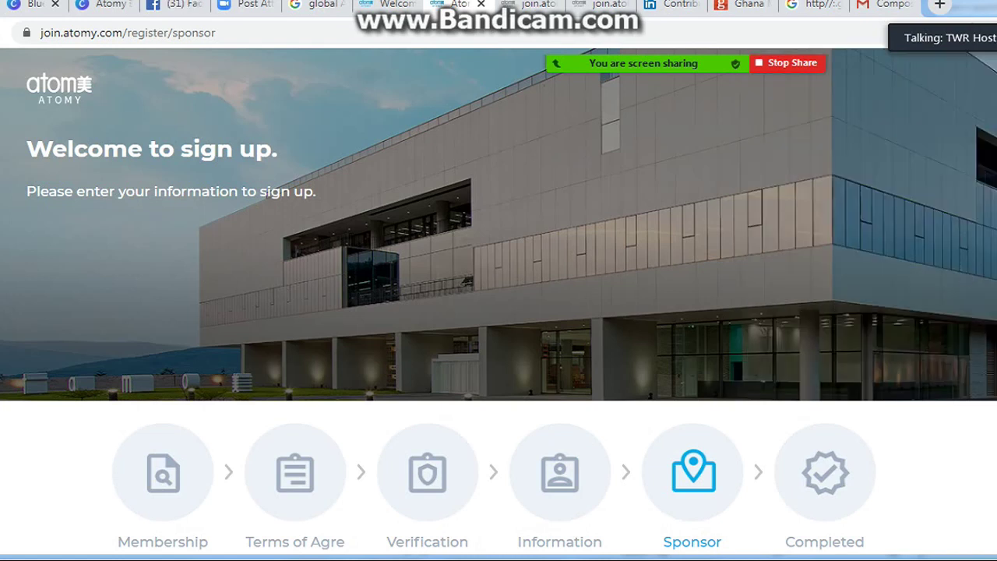
{"action": "scroll", "coordinate": [498, 304], "scroll_direction": "down", "scroll_amount": 3}
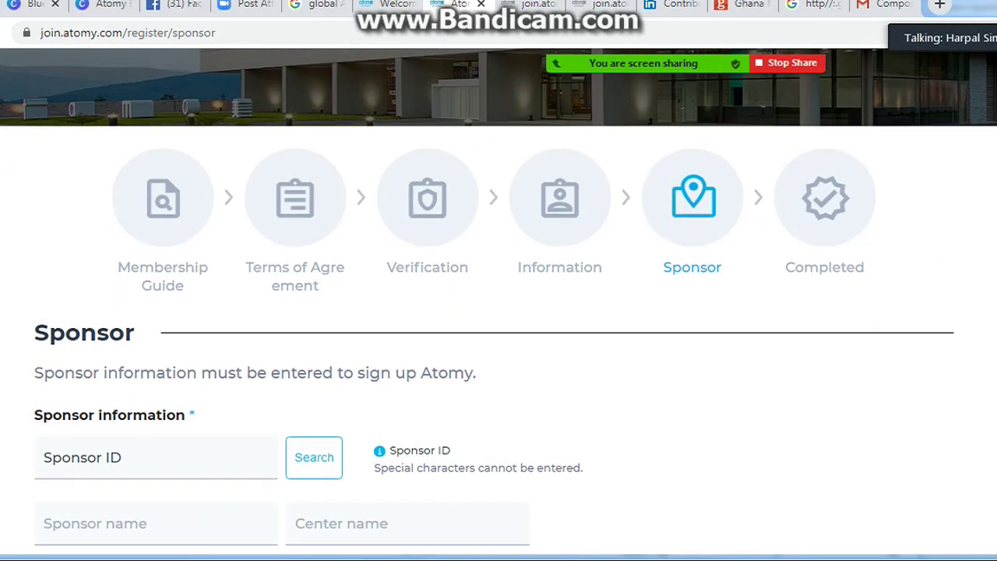
{"action": "scroll", "coordinate": [499, 297], "scroll_direction": "down", "scroll_amount": 1}
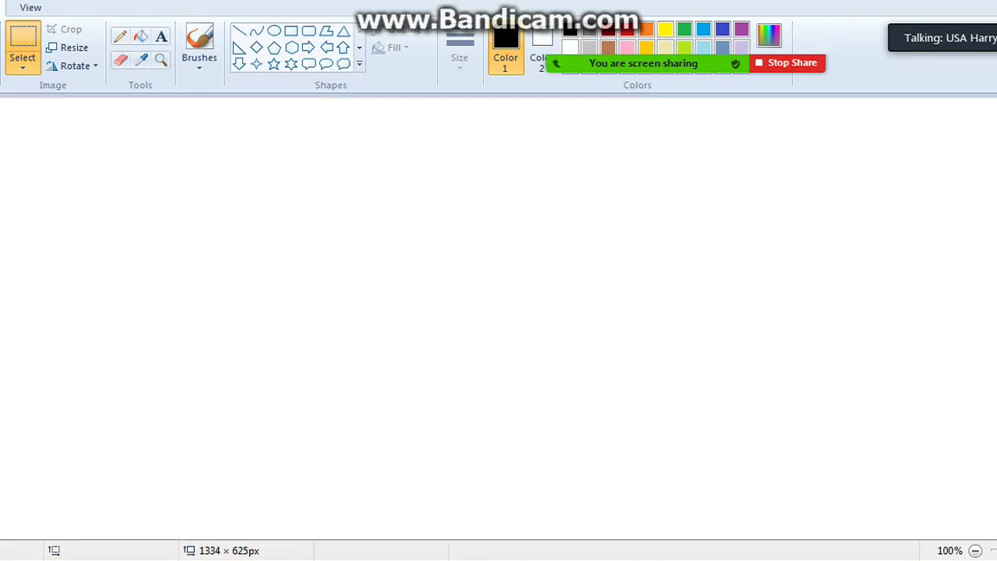
Paste the screenshot into Paint and save it as PNG 'guest psw Bngl'
{"action": "key", "text": "ctrl+v"}
{"action": "key", "text": "ctrl+s"}
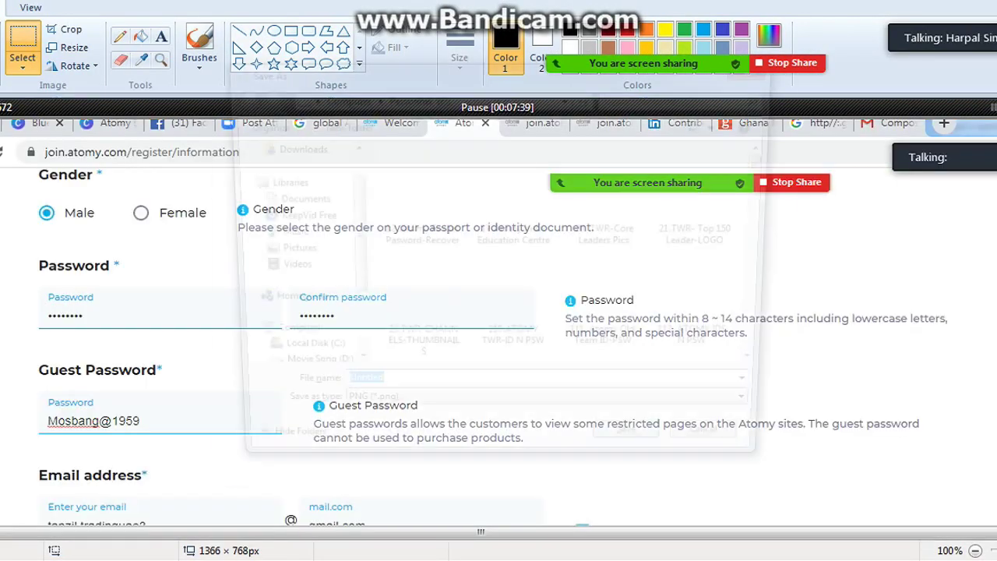
{"action": "type", "text": "guest psw"}
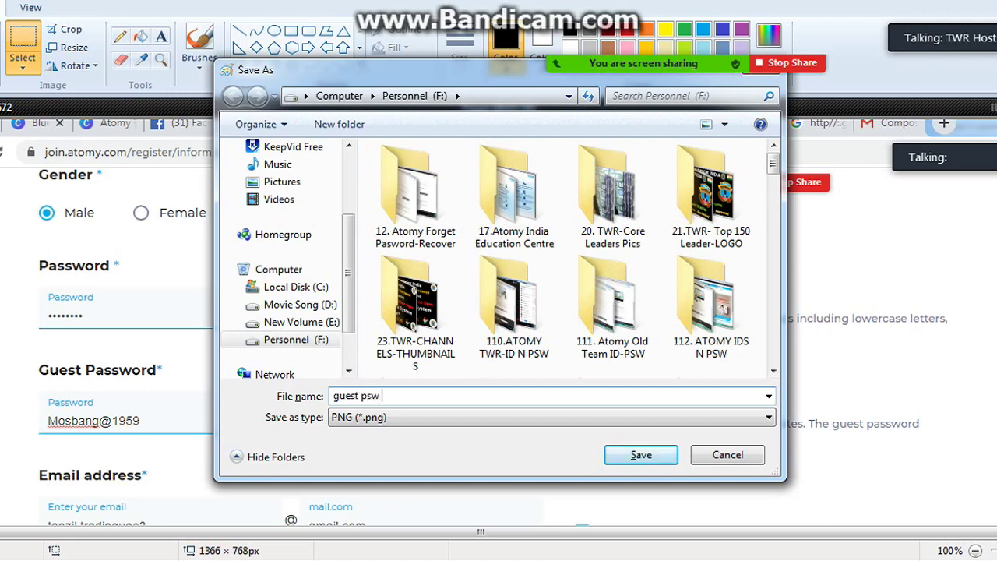
{"action": "key", "text": "BackSpace"}
{"action": "type", "text": "Bngl"}
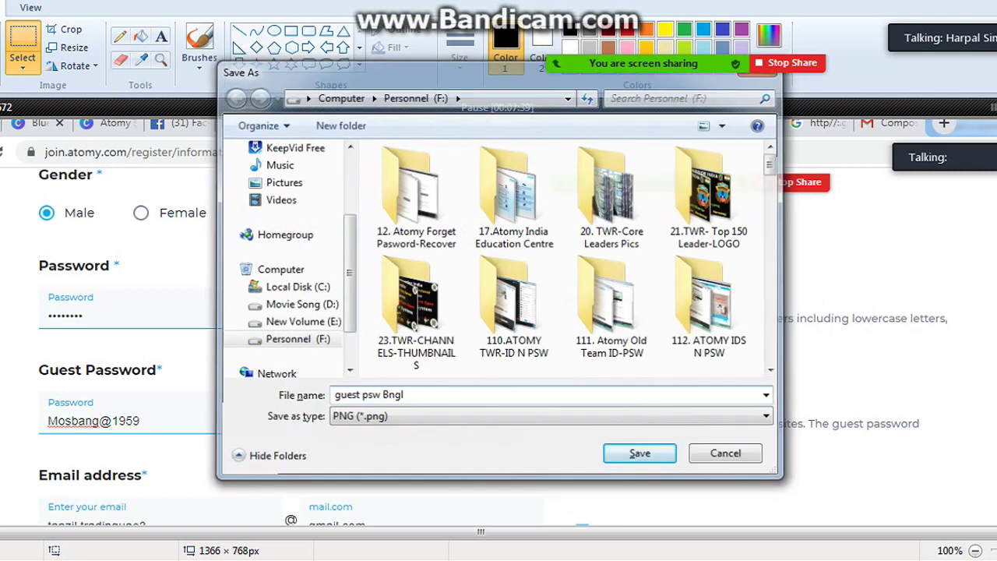
{"action": "key", "text": "Return"}
{"action": "key", "text": "alt+Tab"}
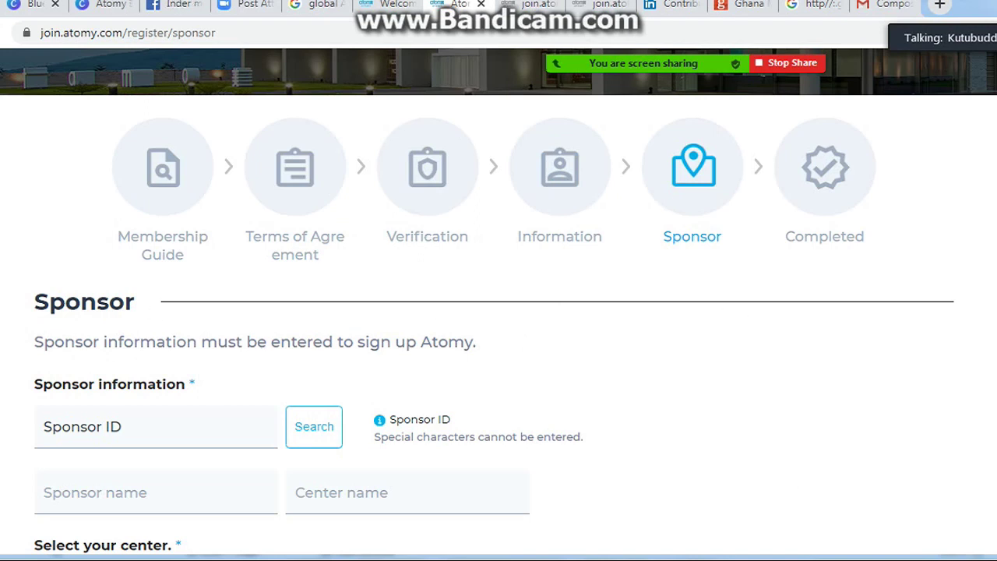
Paste the sponsor's member ID into the Sponsor ID field and search for it
{"action": "scroll", "coordinate": [499, 301], "scroll_direction": "down", "scroll_amount": 2}
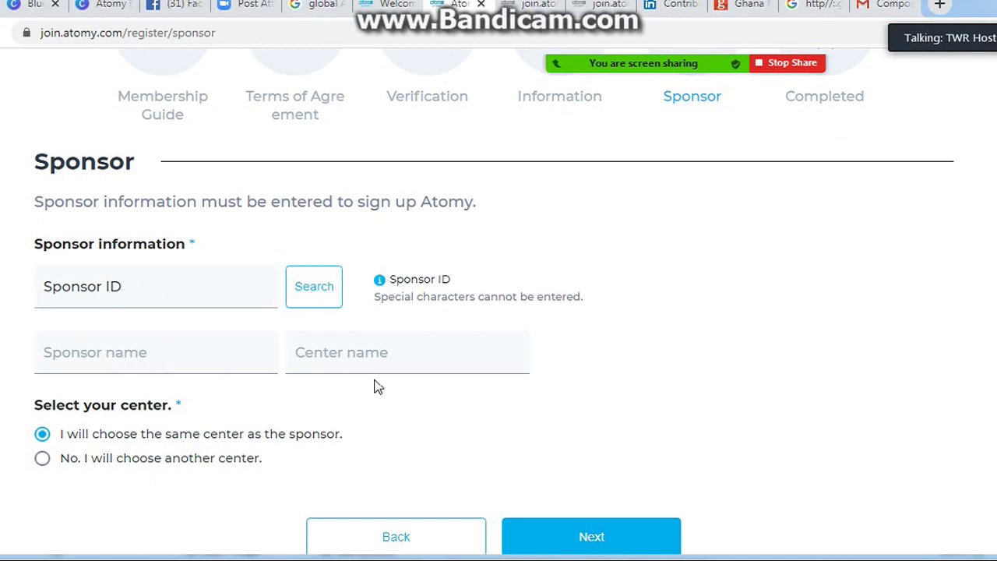
{"action": "scroll", "coordinate": [70, 413], "scroll_direction": "down", "scroll_amount": 2}
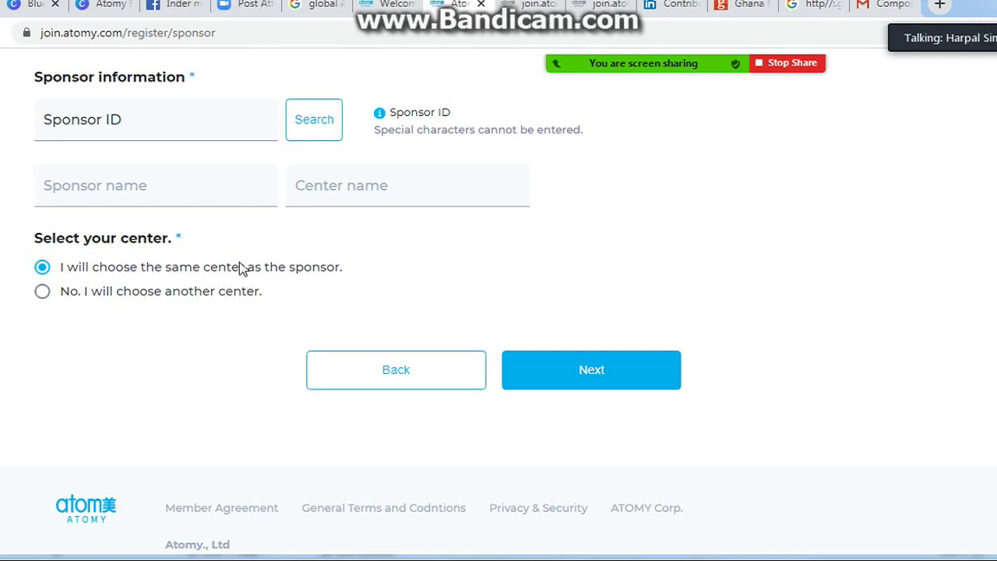
{"action": "scroll", "coordinate": [198, 397], "scroll_direction": "up", "scroll_amount": 3}
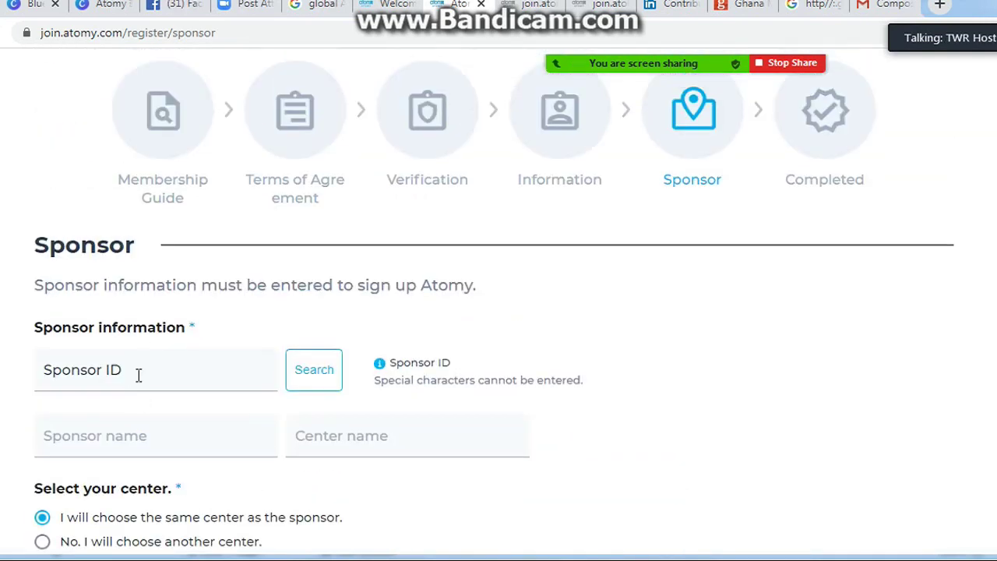
{"action": "left_click", "coordinate": [119, 369]}
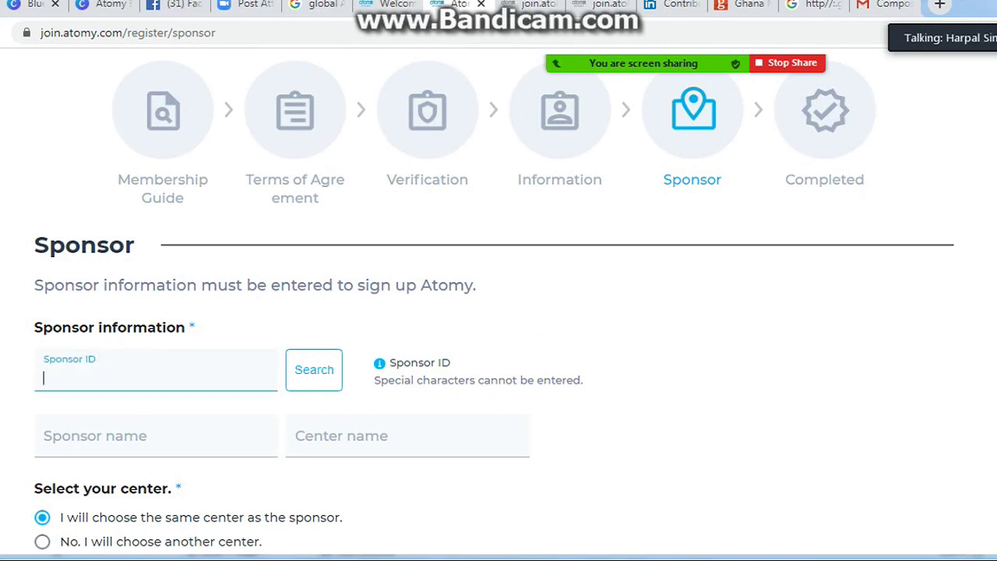
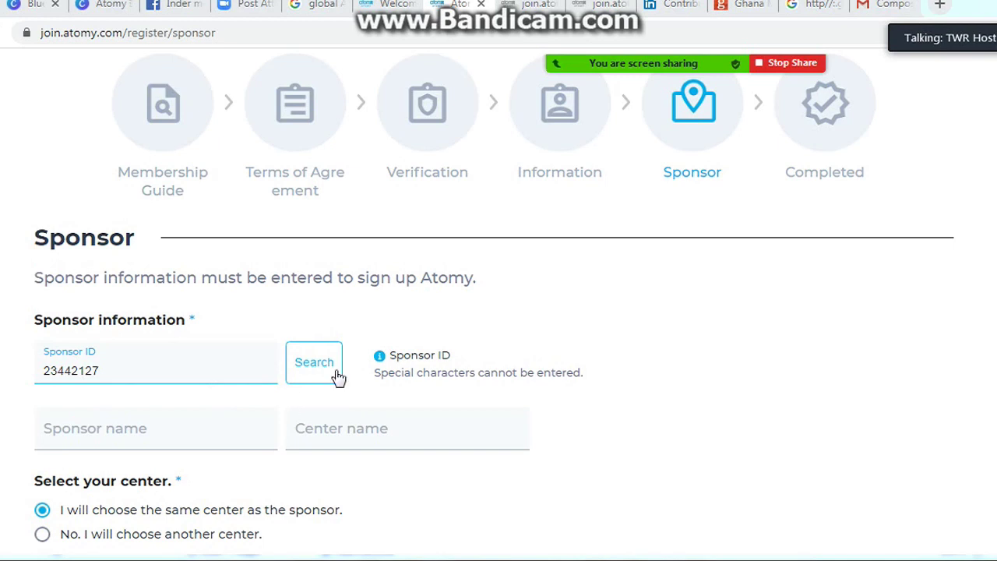
{"action": "double_click", "coordinate": [125, 371]}
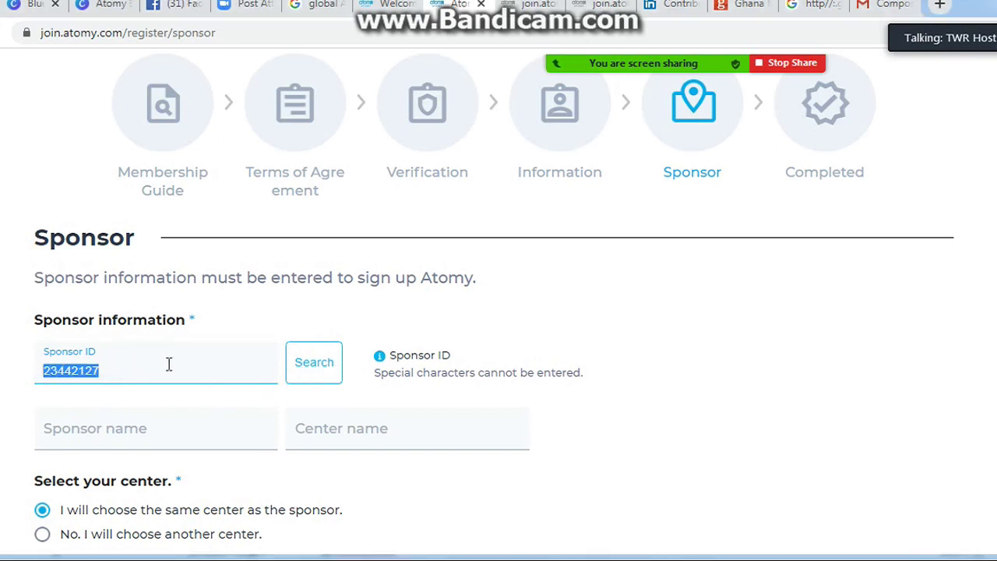
{"action": "left_click", "coordinate": [169, 363]}
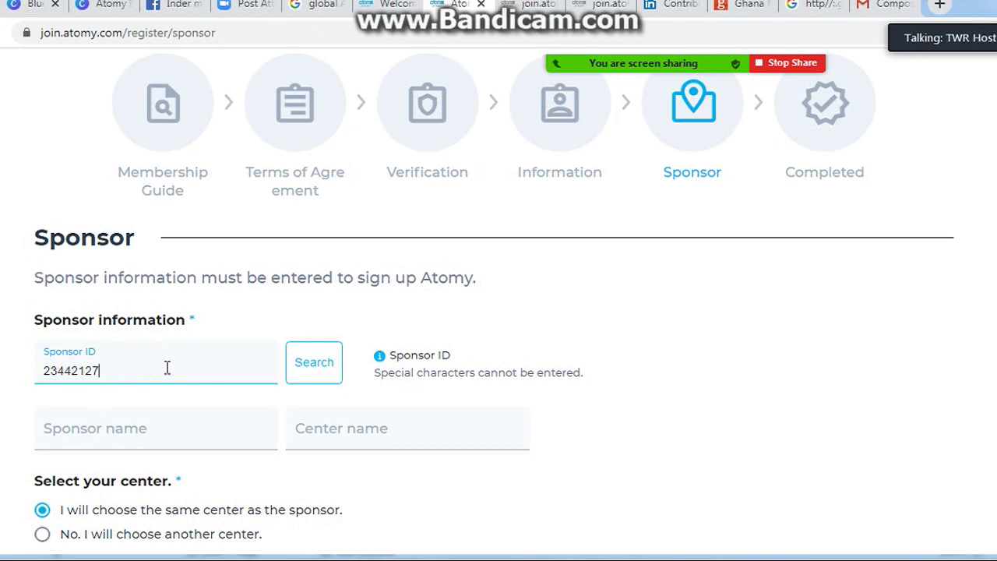
{"action": "left_click", "coordinate": [313, 370]}
Search the sponsor ID and select the sponsor, filling in their name and the ATOMY INDIA center
{"action": "left_click", "coordinate": [310, 369]}
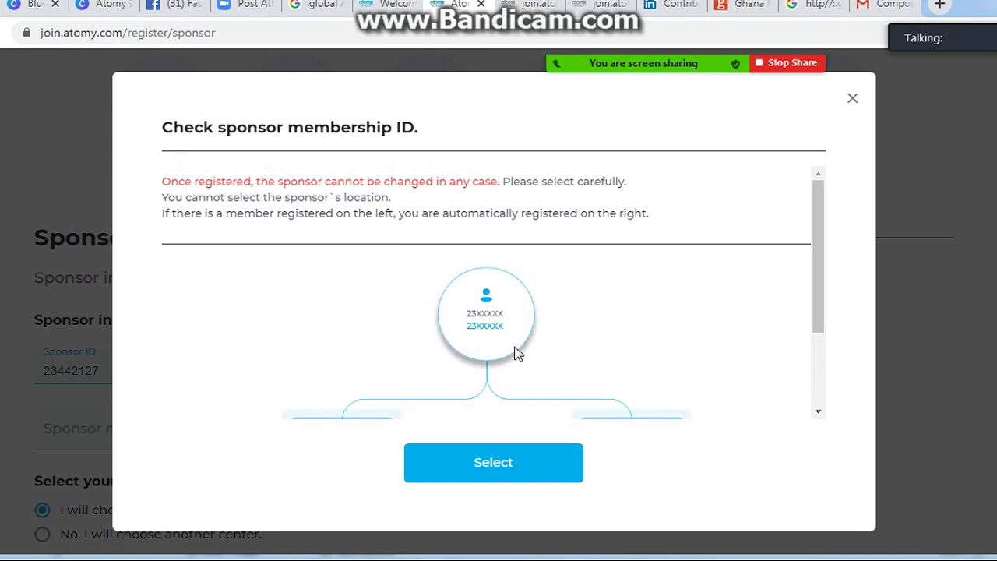
{"action": "left_click", "coordinate": [474, 455]}
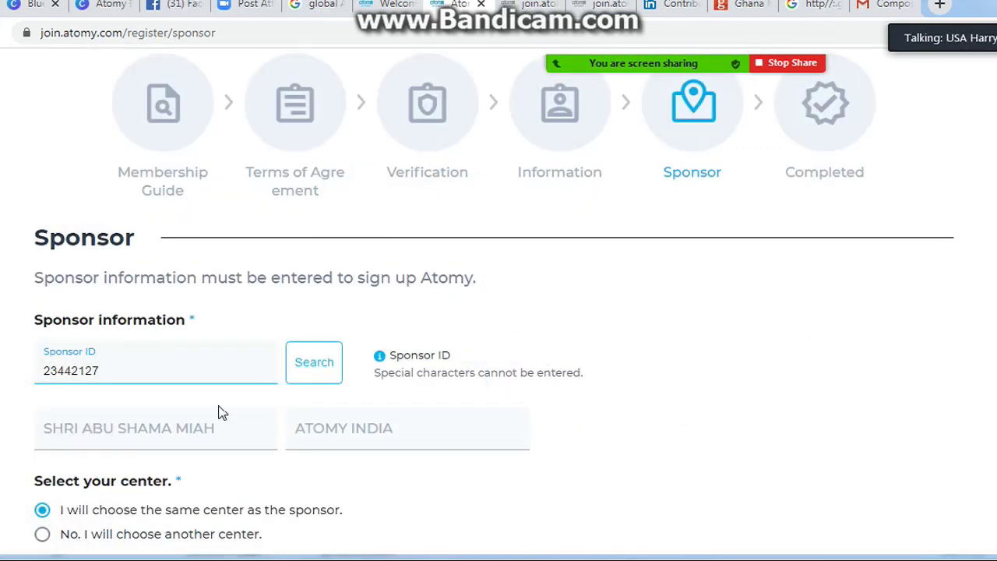
{"action": "scroll", "coordinate": [413, 419], "scroll_direction": "down", "scroll_amount": 1}
{"action": "scroll", "coordinate": [413, 416], "scroll_direction": "down", "scroll_amount": 1}
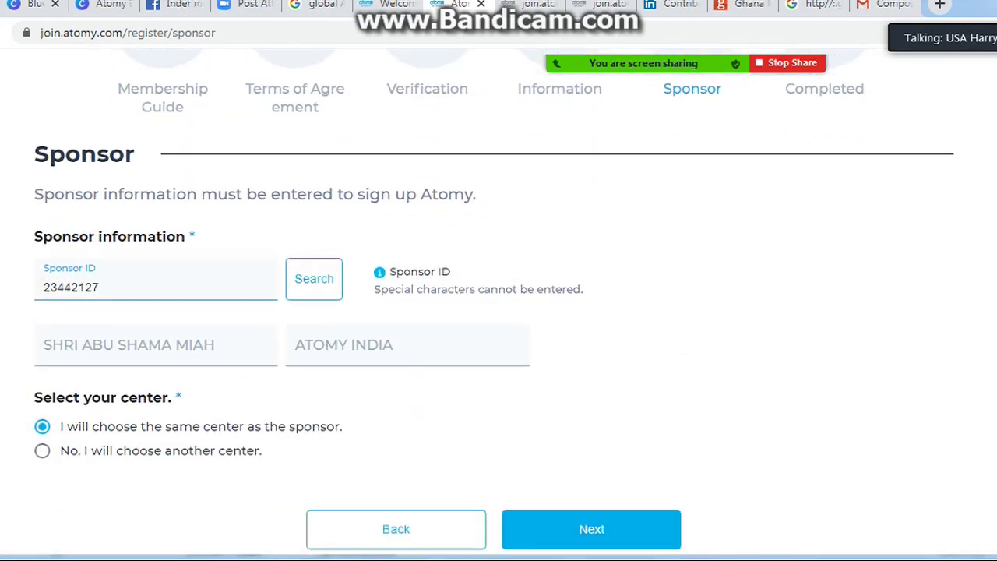
{"action": "scroll", "coordinate": [495, 298], "scroll_direction": "down", "scroll_amount": 1}
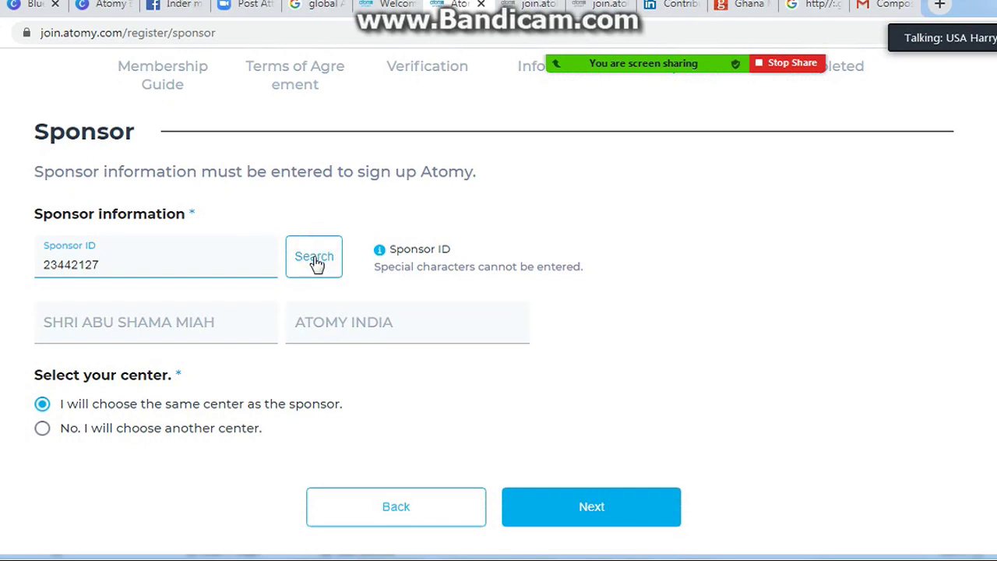
{"action": "left_click", "coordinate": [314, 257]}
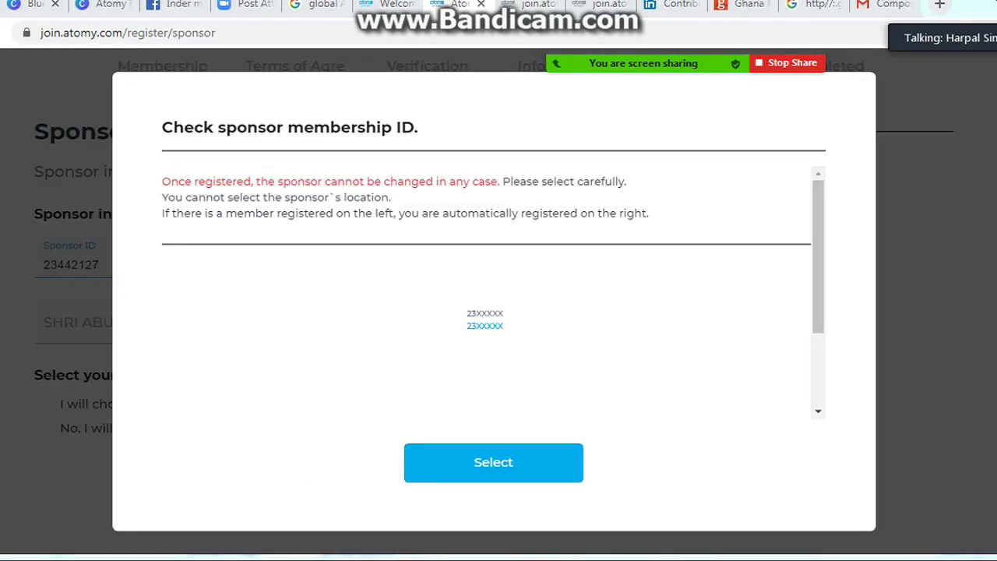
{"action": "scroll", "coordinate": [732, 344], "scroll_direction": "down", "scroll_amount": 3}
{"action": "left_click_drag", "start_coordinate": [819, 266], "coordinate": [816, 290]}
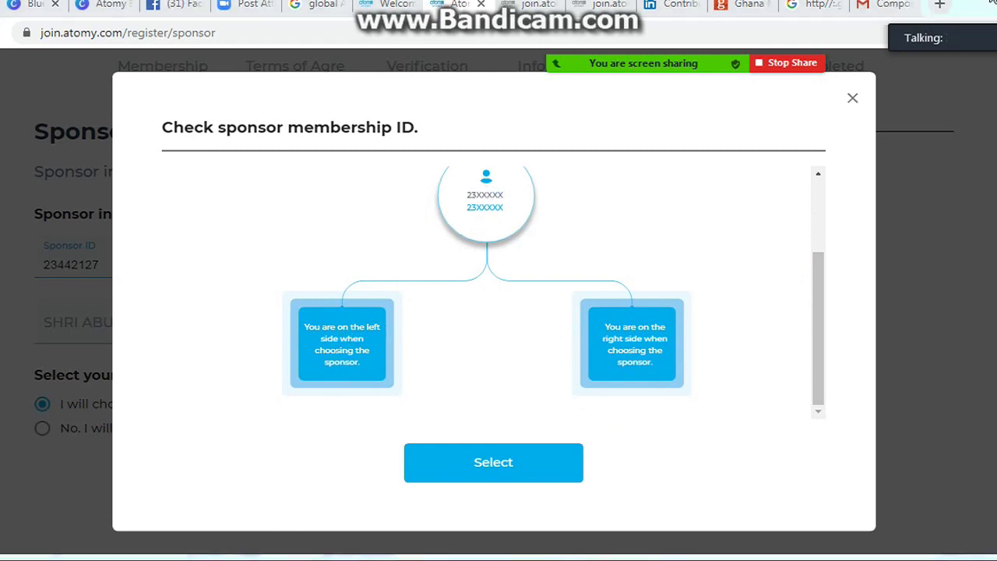
{"action": "left_click", "coordinate": [507, 470]}
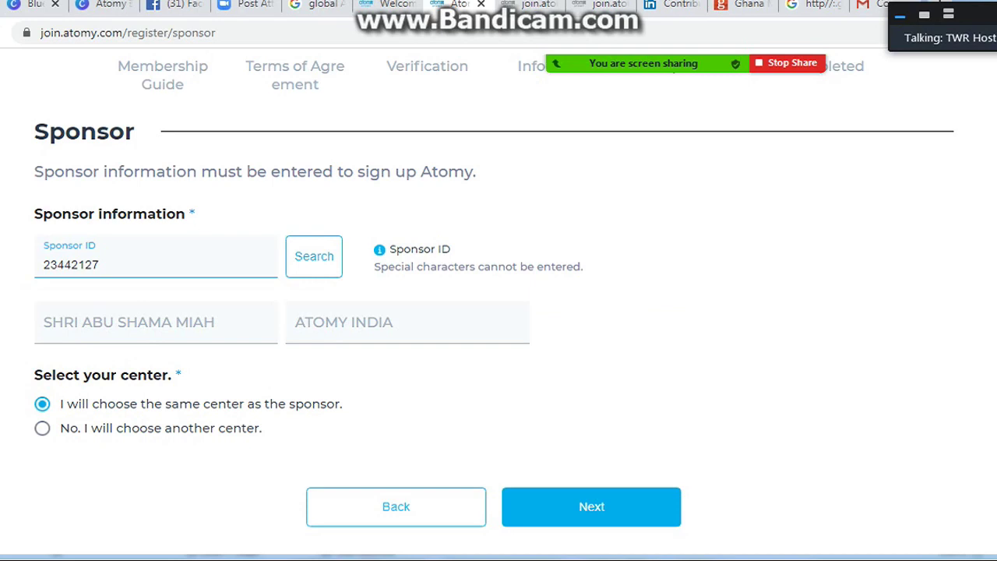
{"action": "scroll", "coordinate": [499, 312], "scroll_direction": "down", "scroll_amount": 2}
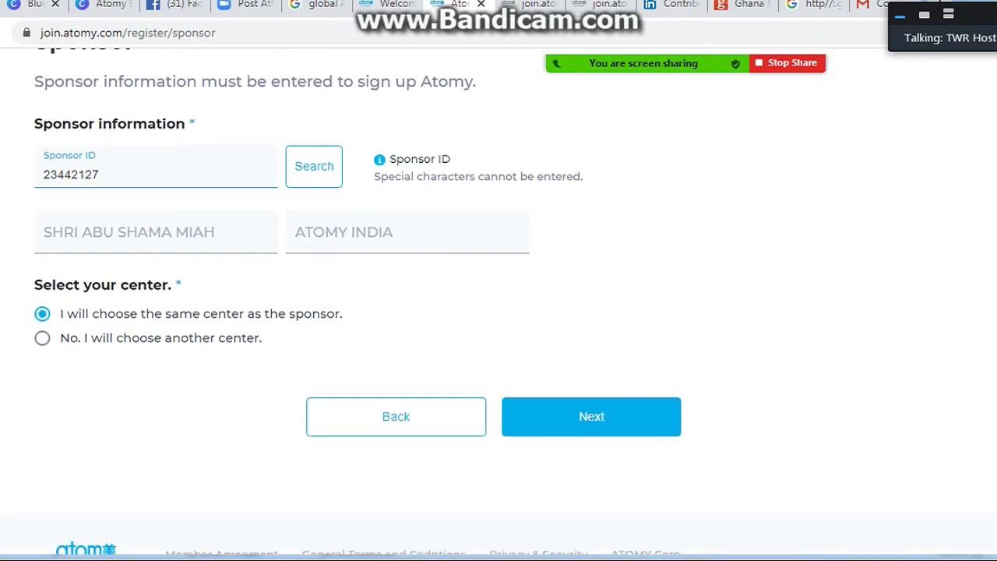
{"action": "scroll", "coordinate": [498, 311], "scroll_direction": "up", "scroll_amount": 1}
{"action": "scroll", "coordinate": [499, 312], "scroll_direction": "down", "scroll_amount": 3}
{"action": "scroll", "coordinate": [499, 312], "scroll_direction": "up", "scroll_amount": 1}
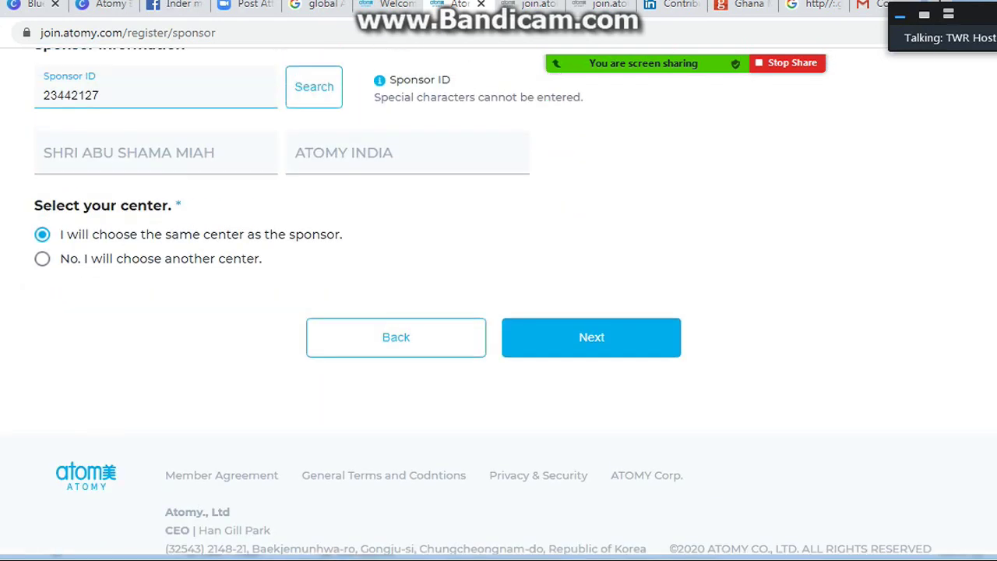
{"action": "scroll", "coordinate": [498, 311], "scroll_direction": "up", "scroll_amount": 4}
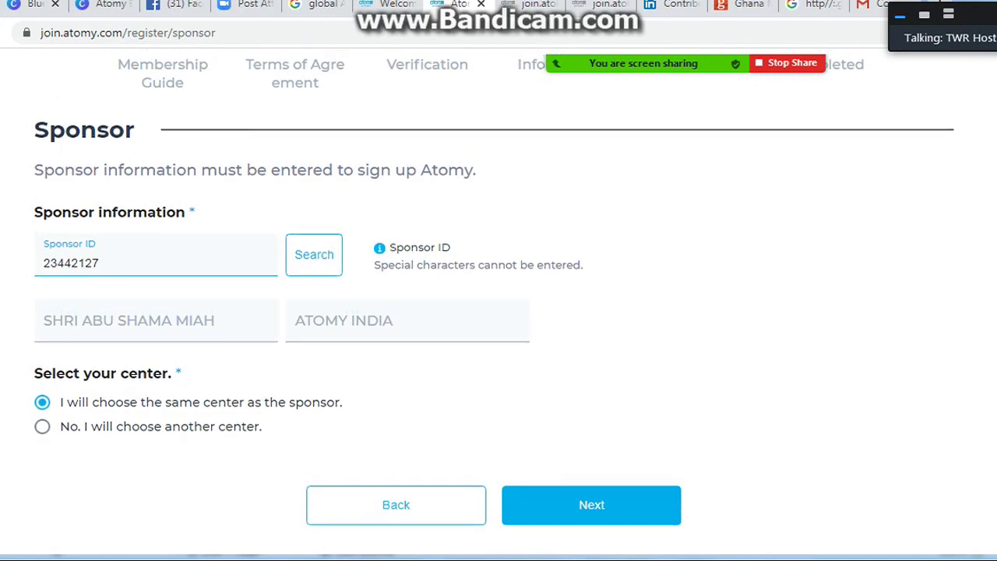
{"action": "scroll", "coordinate": [499, 312], "scroll_direction": "up", "scroll_amount": 1}
{"action": "scroll", "coordinate": [499, 311], "scroll_direction": "down", "scroll_amount": 1}
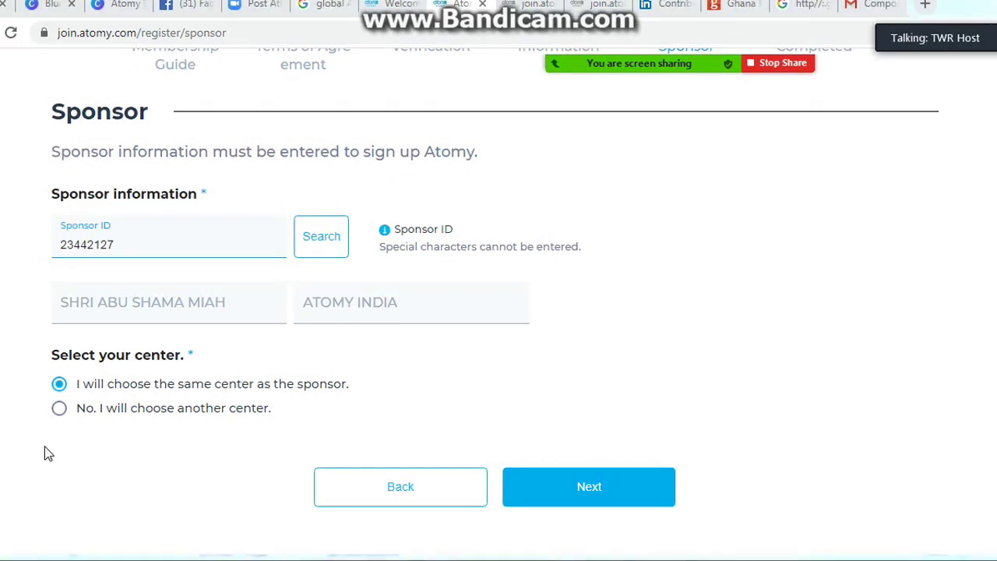
{"action": "left_click", "coordinate": [58, 384]}
Submit the Sponsor step and reach the 'Congratulations!' registration-complete page
{"action": "left_click", "coordinate": [597, 485]}
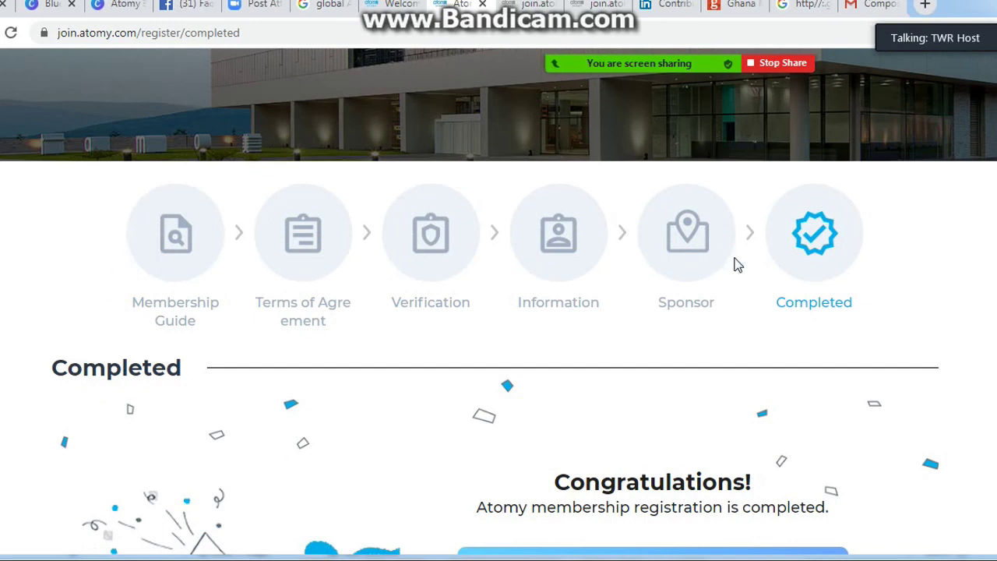
{"action": "left_click_drag", "start_coordinate": [550, 481], "coordinate": [859, 534]}
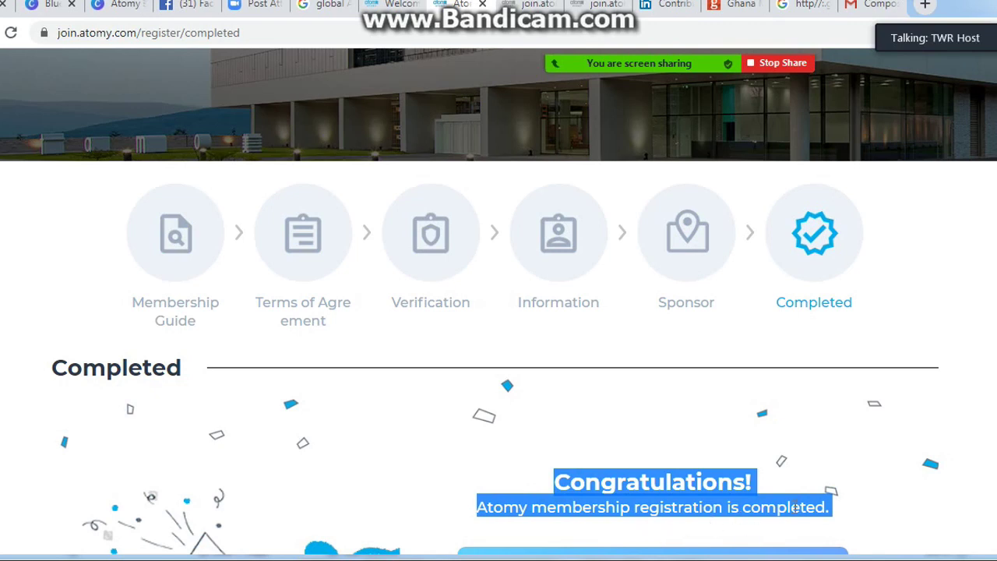
{"action": "left_click", "coordinate": [394, 369]}
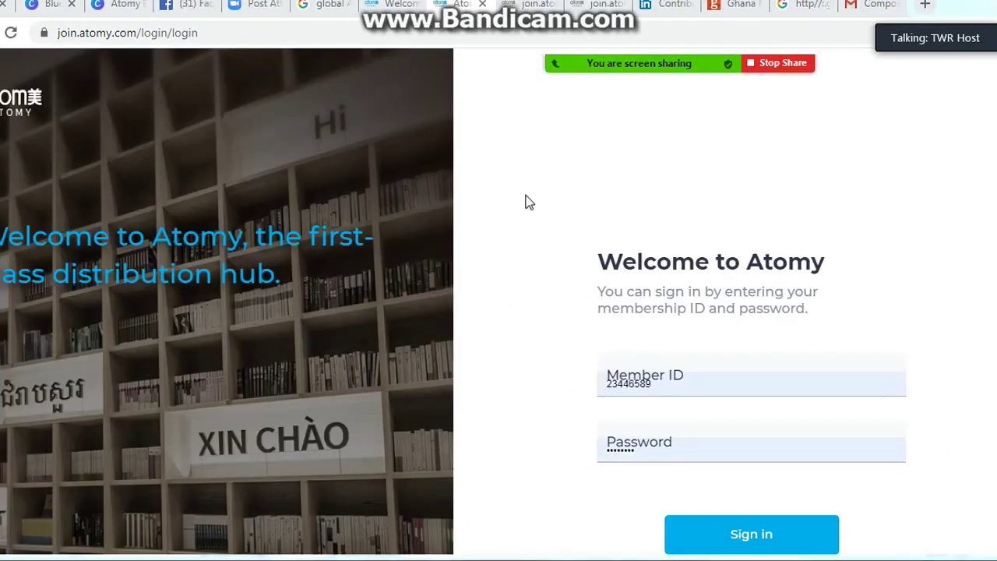
Check the sign-in page address and let the new member ID and password autofill the login fields
{"action": "scroll", "coordinate": [546, 389], "scroll_direction": "down", "scroll_amount": 2}
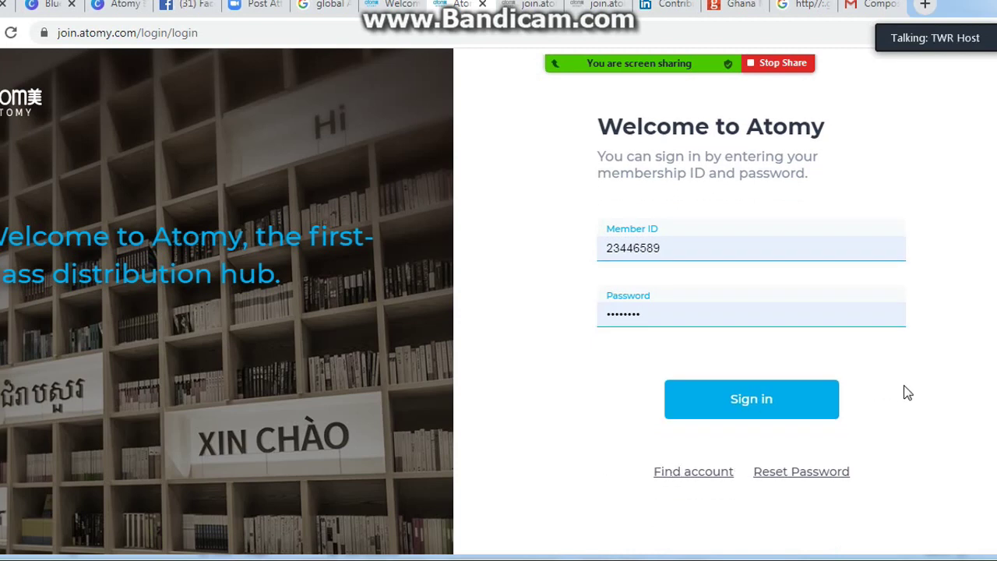
{"action": "scroll", "coordinate": [752, 312], "scroll_direction": "up", "scroll_amount": 1}
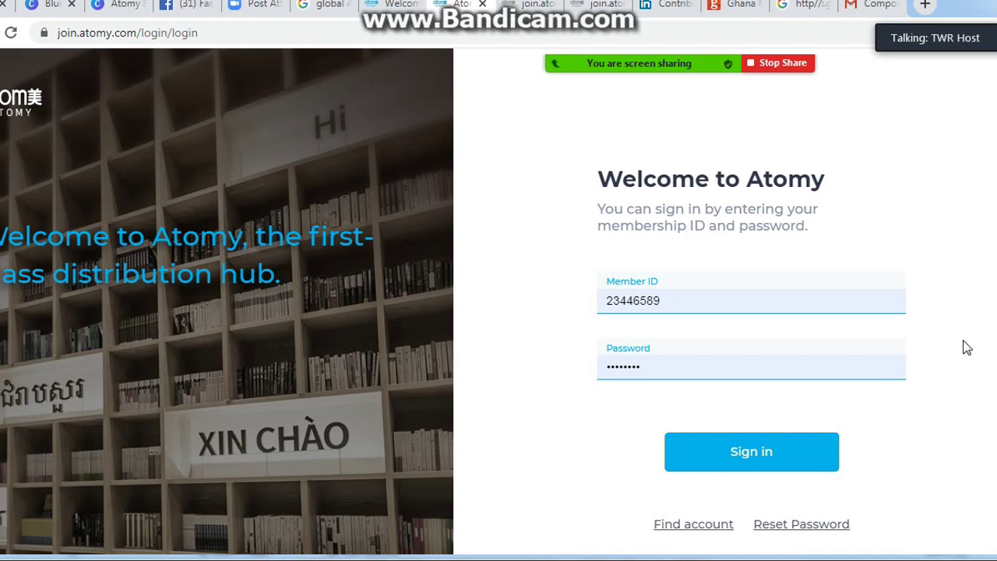
{"action": "left_click", "coordinate": [212, 41]}
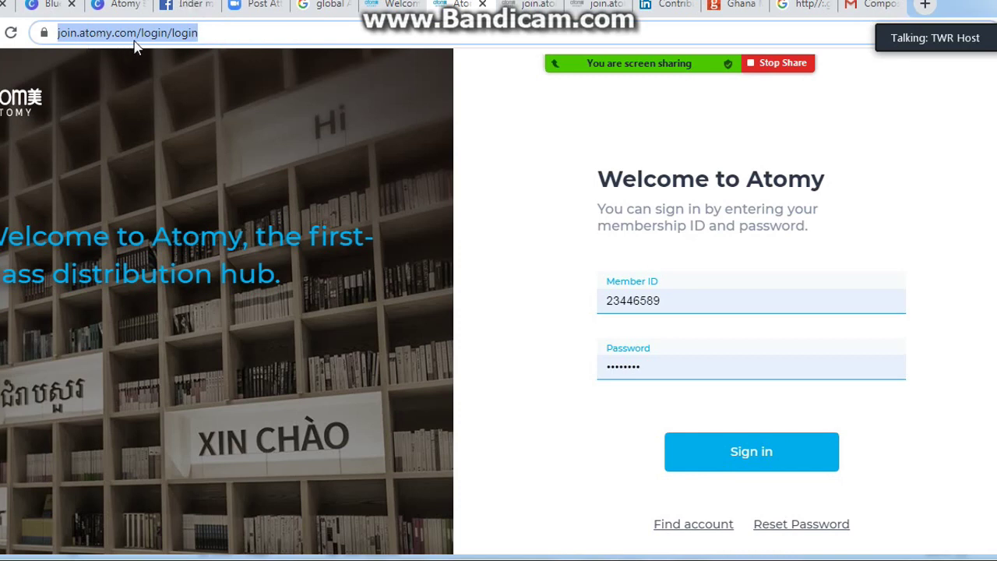
{"action": "left_click", "coordinate": [494, 140]}
{"action": "scroll", "coordinate": [481, 368], "scroll_direction": "down", "scroll_amount": 1}
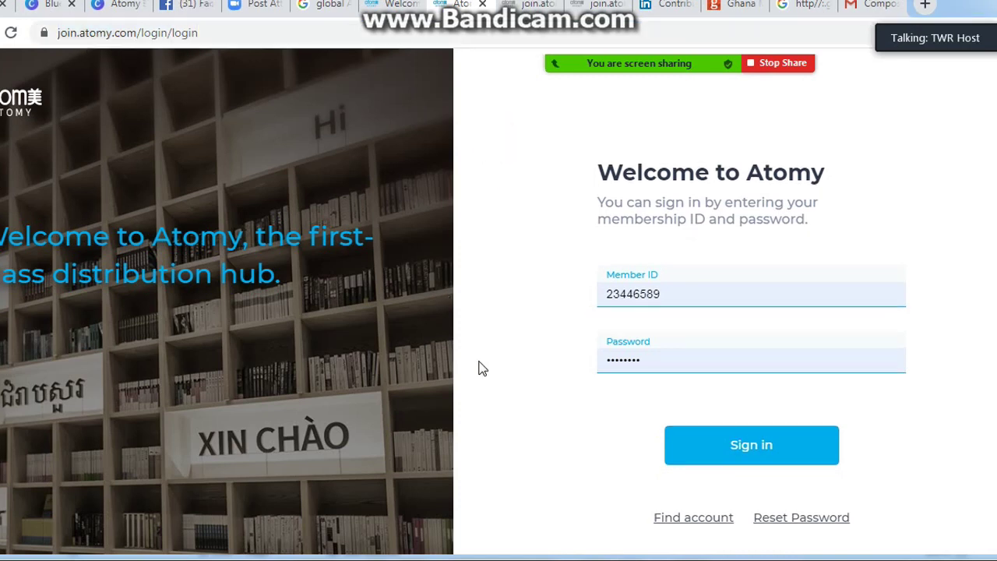
{"action": "scroll", "coordinate": [481, 368], "scroll_direction": "down", "scroll_amount": 1}
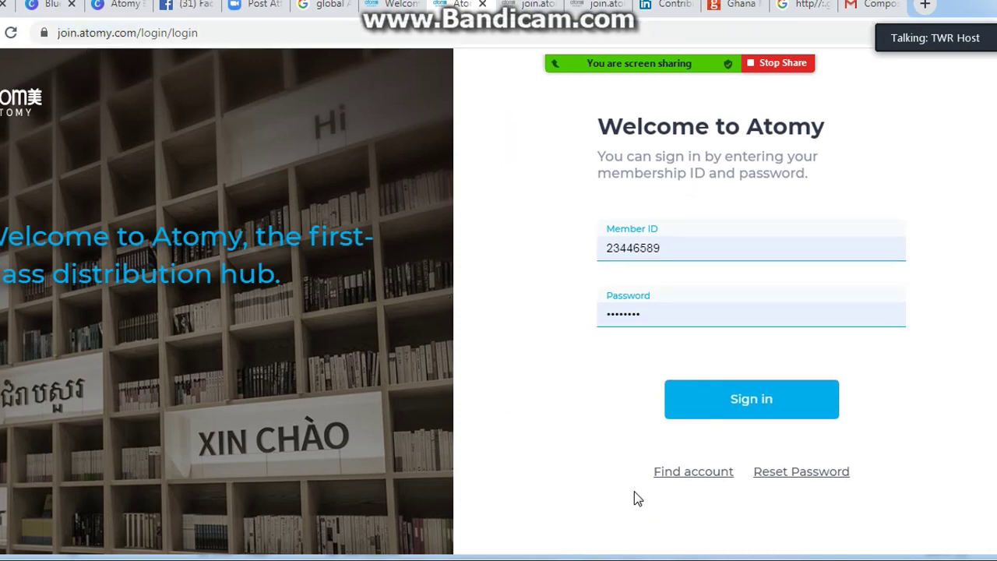
{"action": "scroll", "coordinate": [961, 227], "scroll_direction": "up", "scroll_amount": 3}
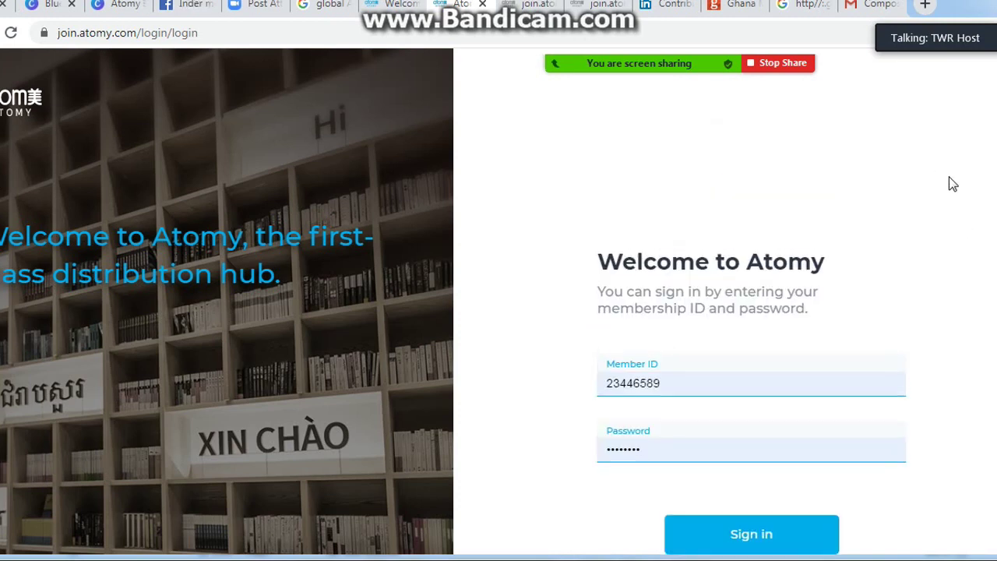